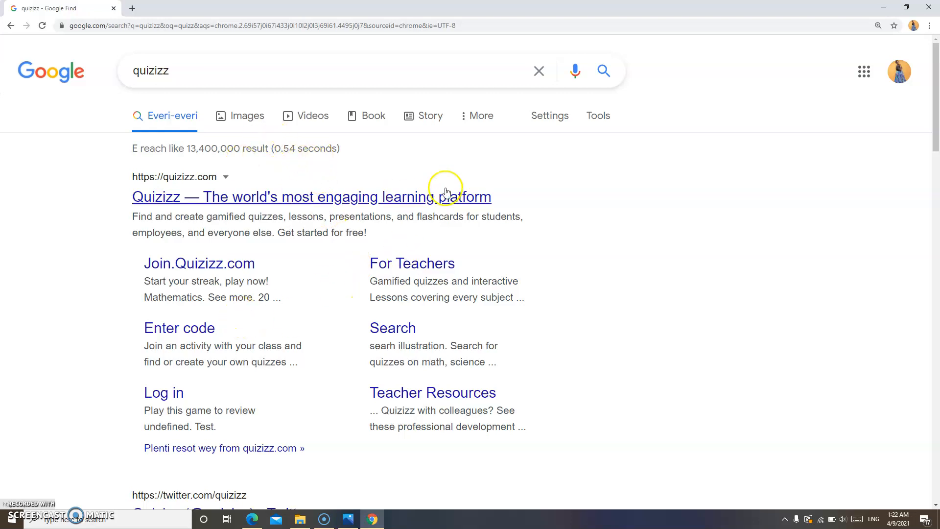
Scroll through the Google results for 'quizizz'
{"action": "left_click_drag", "start_coordinate": [935, 110], "coordinate": [904, 101]}
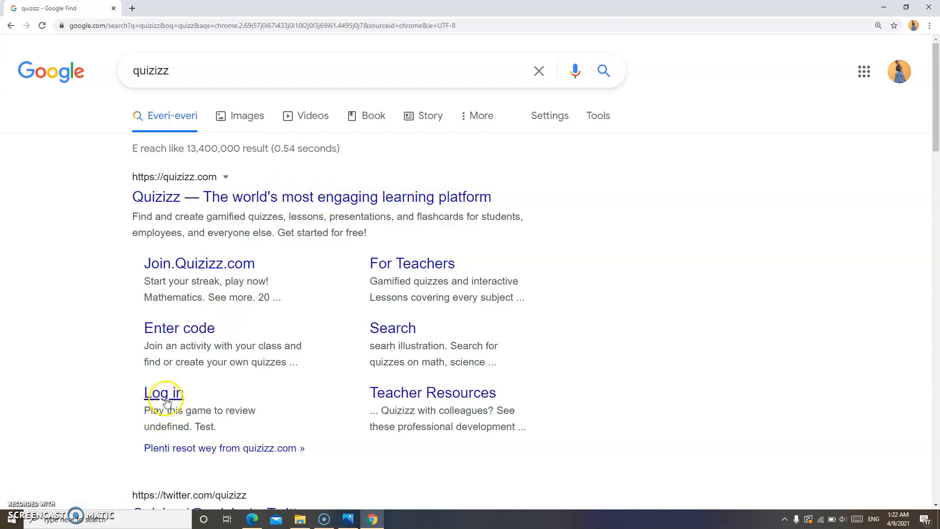
Open the Quizizz website and sign up with Google using the first listed account
{"action": "left_click", "coordinate": [294, 198]}
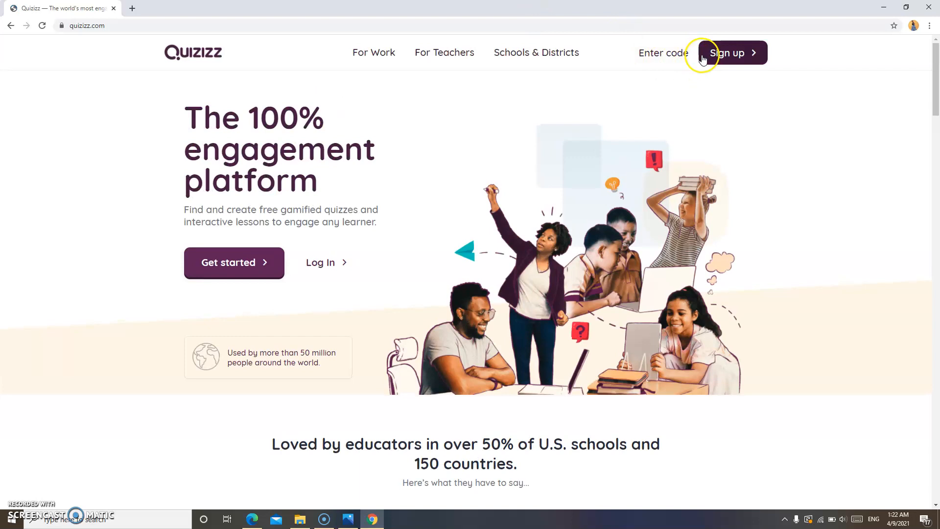
{"action": "left_click", "coordinate": [727, 58]}
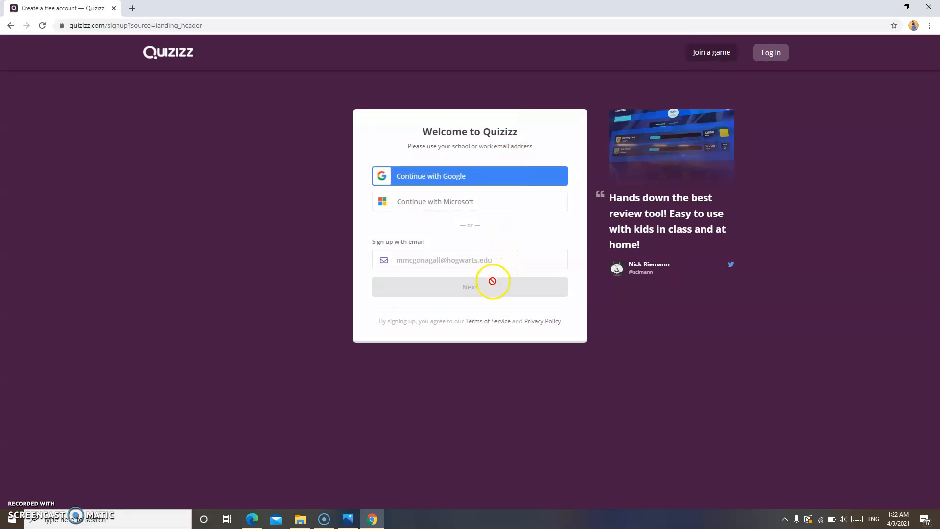
{"action": "left_click", "coordinate": [471, 177]}
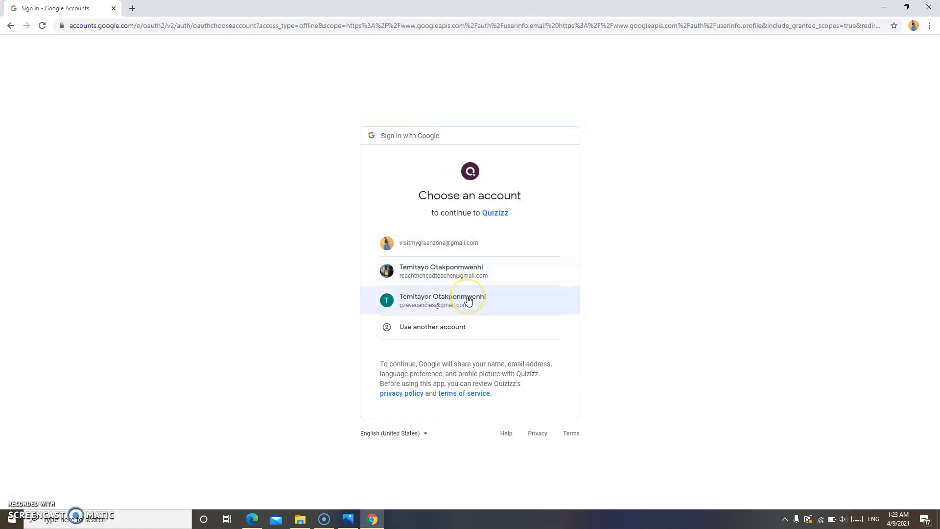
{"action": "left_click", "coordinate": [465, 246]}
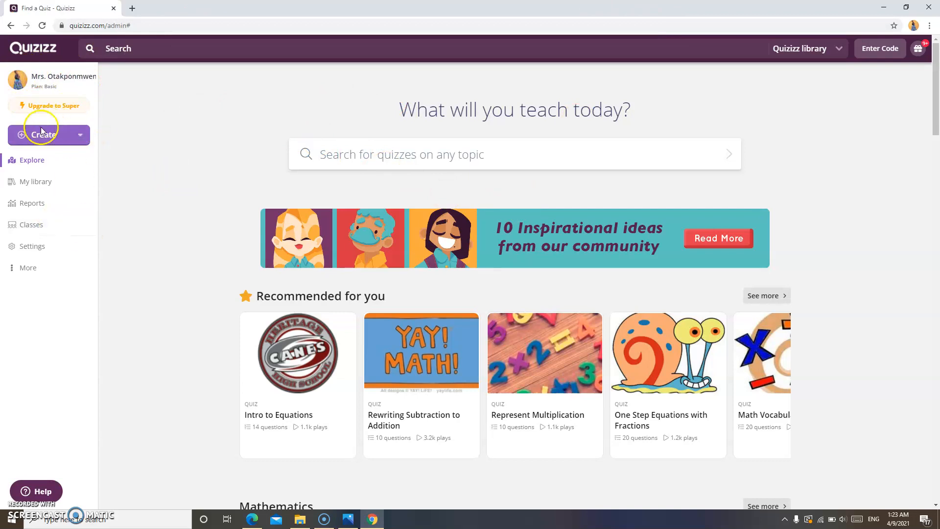
Go to My library from the left sidebar
{"action": "left_click", "coordinate": [38, 182]}
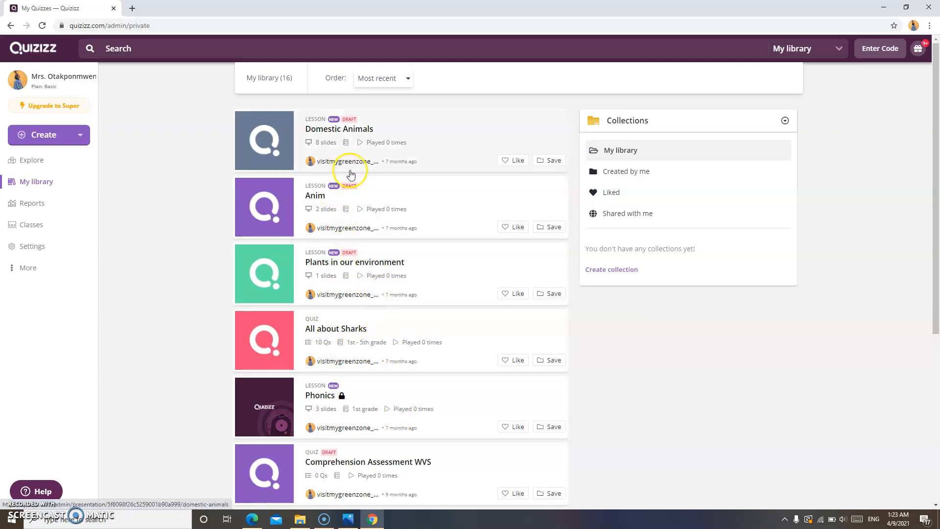
Scroll down the library list to the quiz 'Parts of plants we eat as food'
{"action": "left_click_drag", "start_coordinate": [934, 158], "coordinate": [937, 292]}
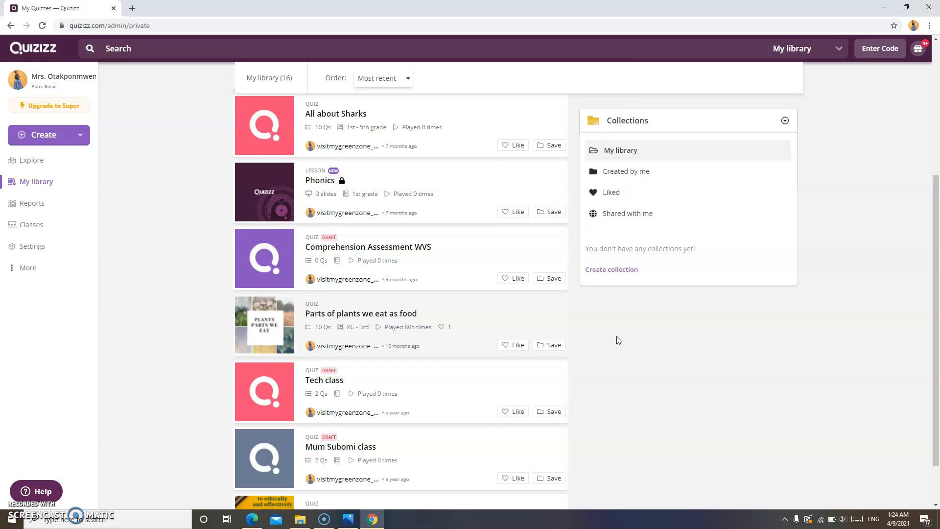
{"action": "left_click", "coordinate": [33, 245]}
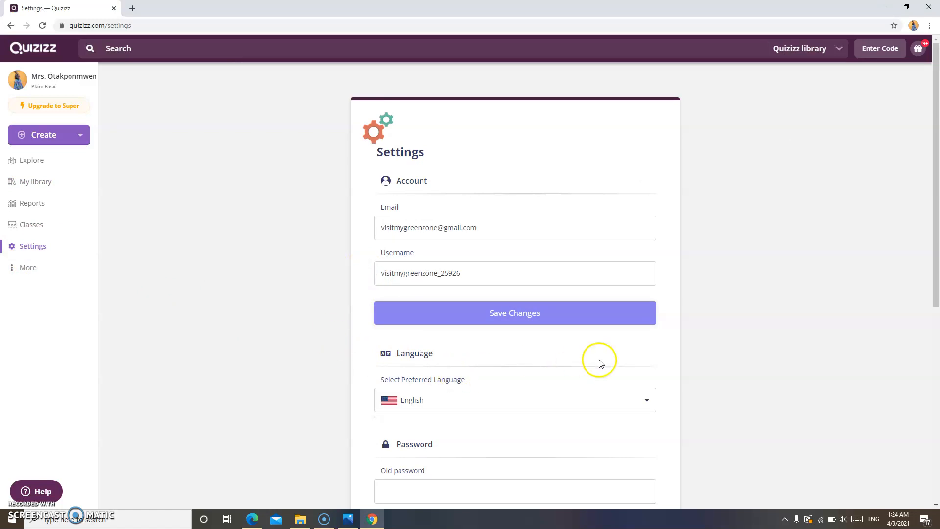
{"action": "left_click_drag", "start_coordinate": [935, 206], "coordinate": [860, 132]}
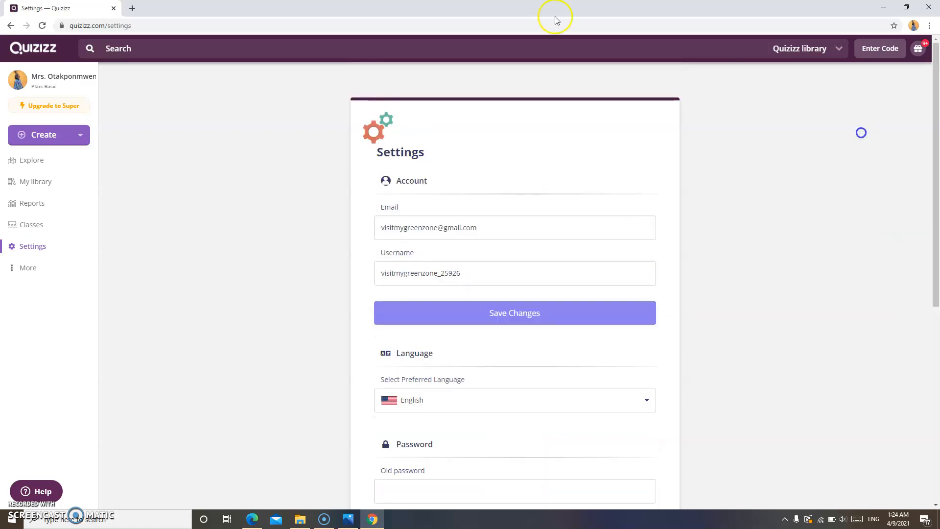
{"action": "left_click", "coordinate": [46, 178]}
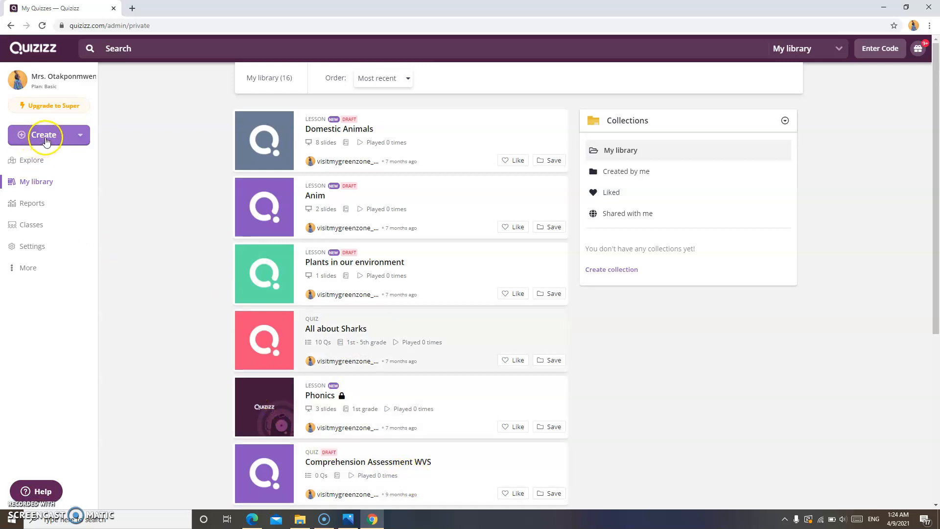
Start a new lesson titled 'Nouns' from the Create menu
{"action": "left_click", "coordinate": [45, 138]}
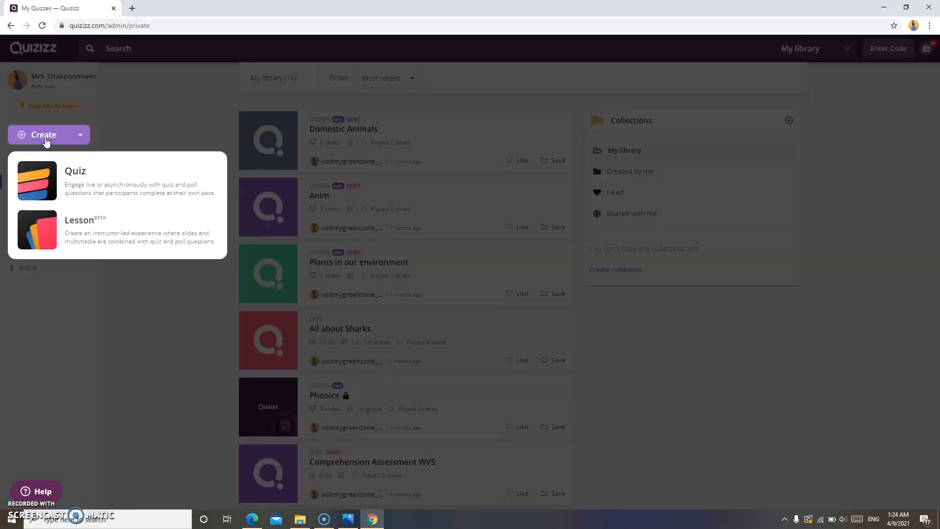
{"action": "left_click", "coordinate": [84, 222]}
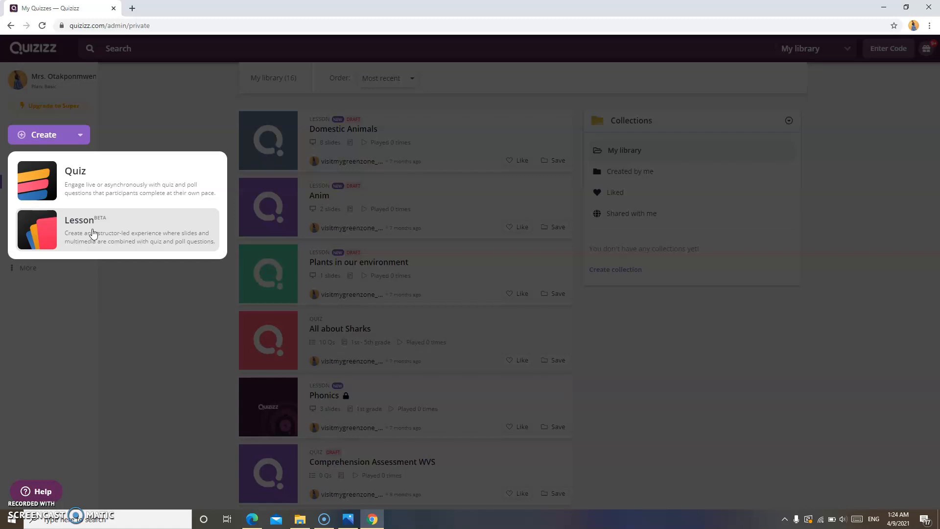
{"action": "left_click", "coordinate": [93, 232]}
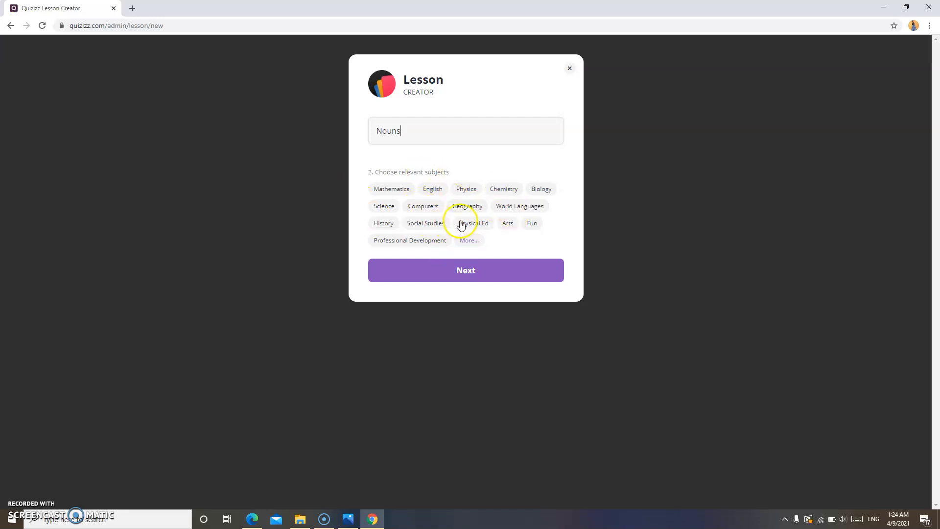
Tag the lesson as English, finish the welcome tour, then select the intro slide's body text
{"action": "left_click", "coordinate": [433, 192]}
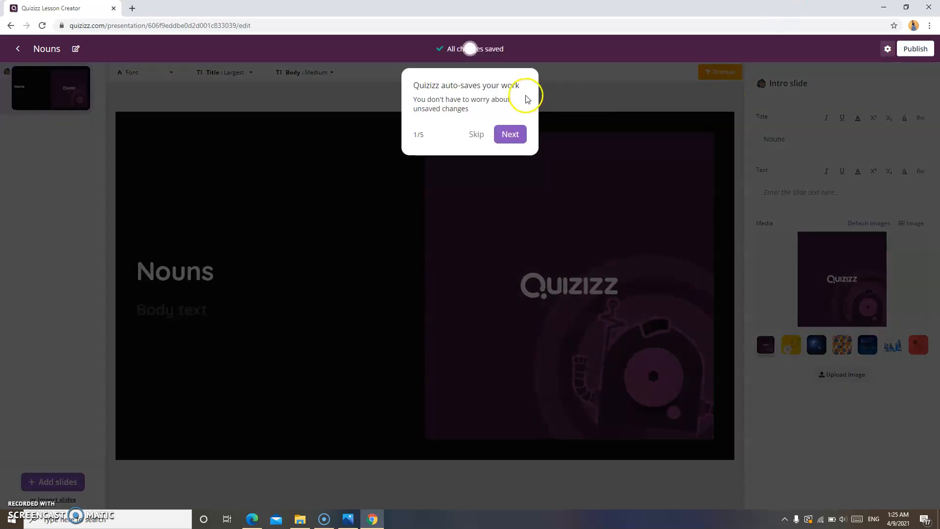
{"action": "left_click", "coordinate": [510, 135]}
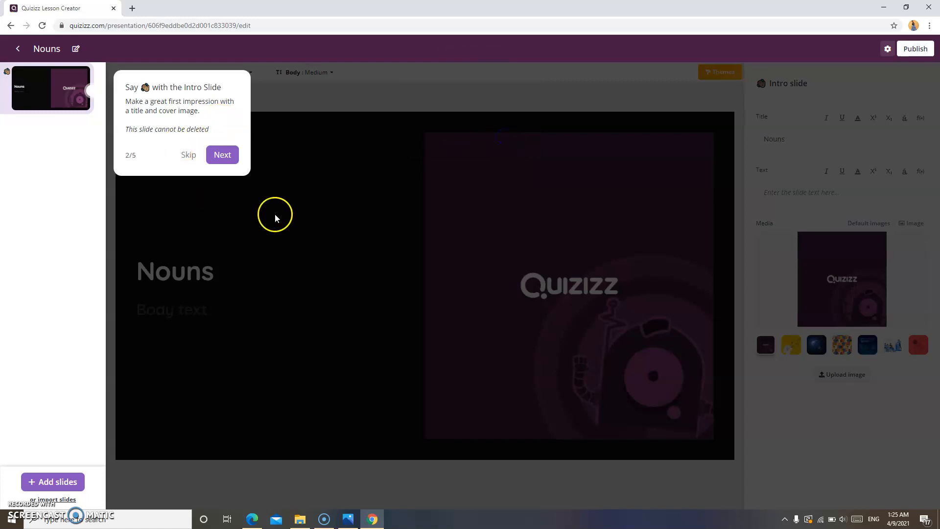
{"action": "left_click", "coordinate": [220, 155]}
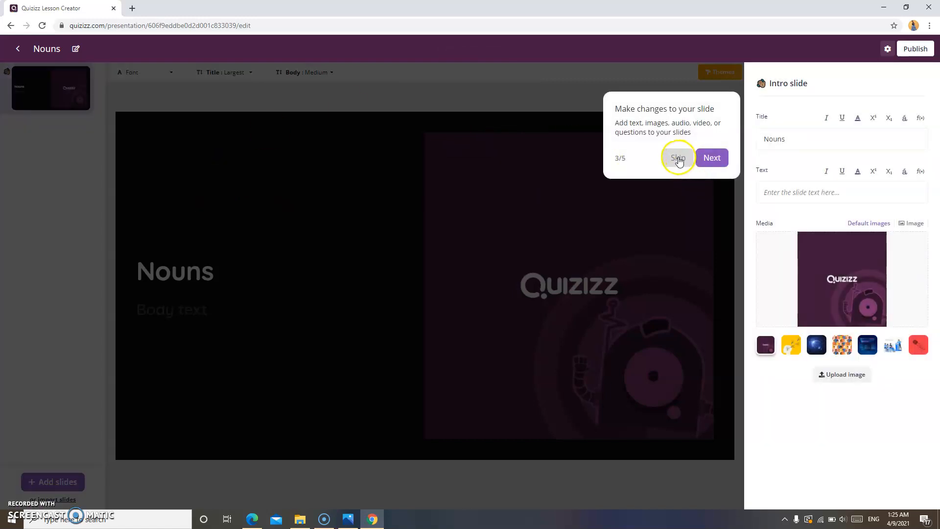
{"action": "left_click", "coordinate": [714, 157]}
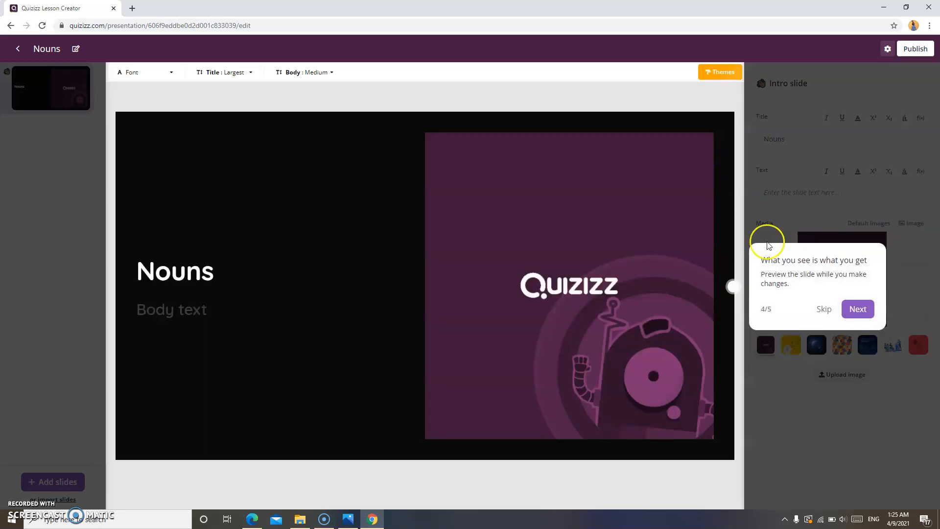
{"action": "left_click", "coordinate": [875, 311]}
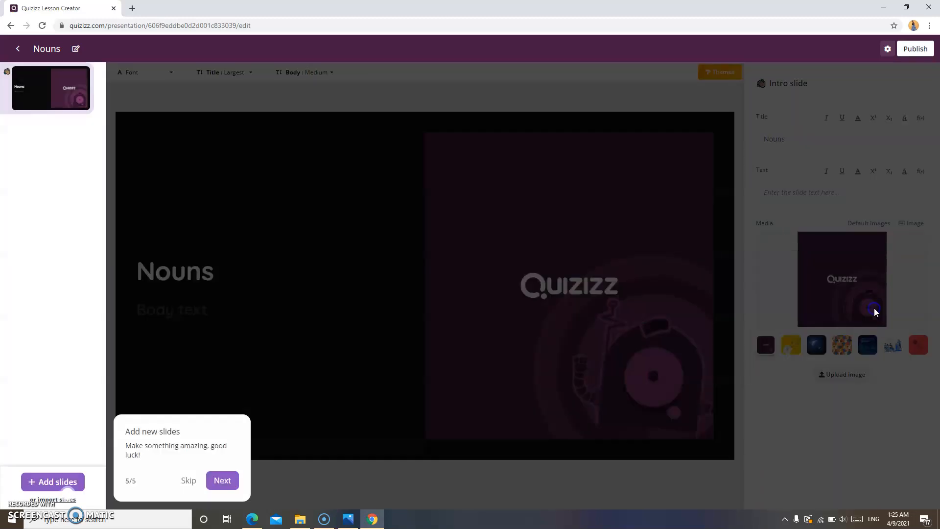
{"action": "left_click", "coordinate": [223, 481]}
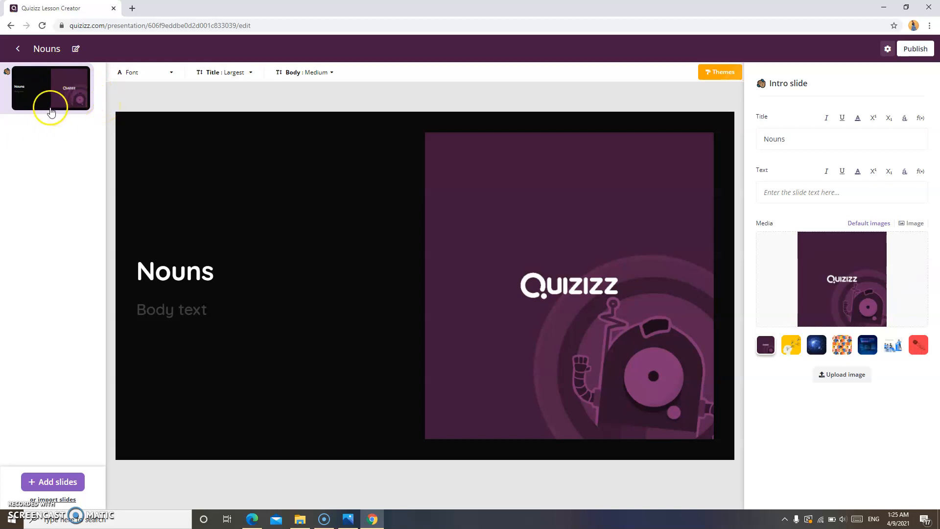
{"action": "left_click", "coordinate": [192, 315]}
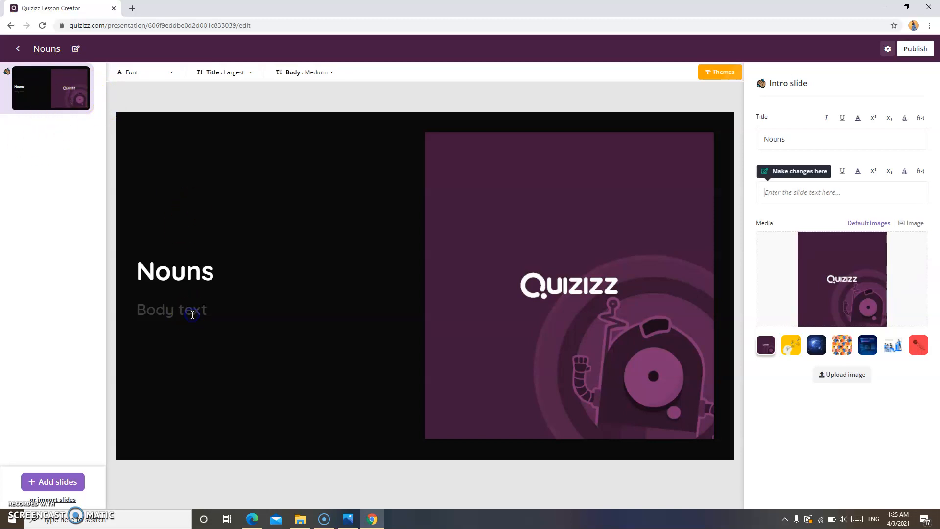
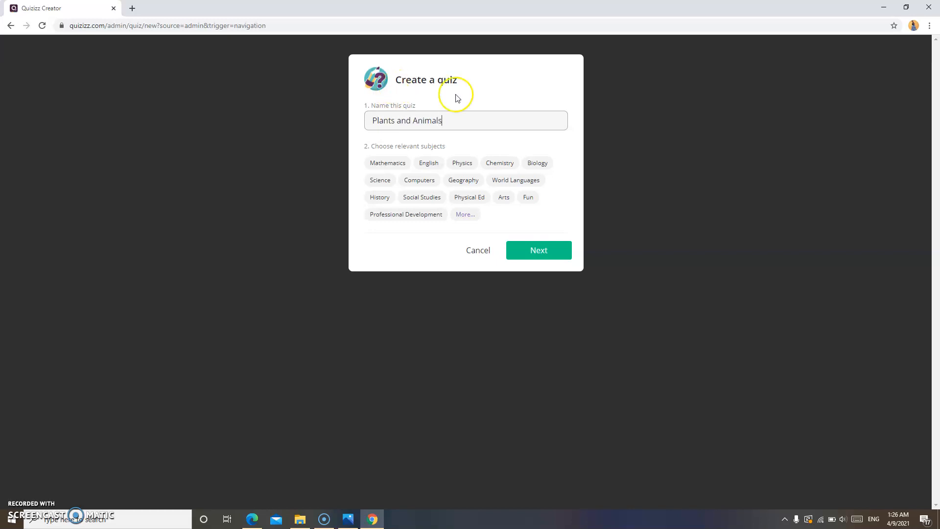
Tag the quiz as Science and search public quizzes for 'Plants and Animals' questions
{"action": "left_click", "coordinate": [389, 181]}
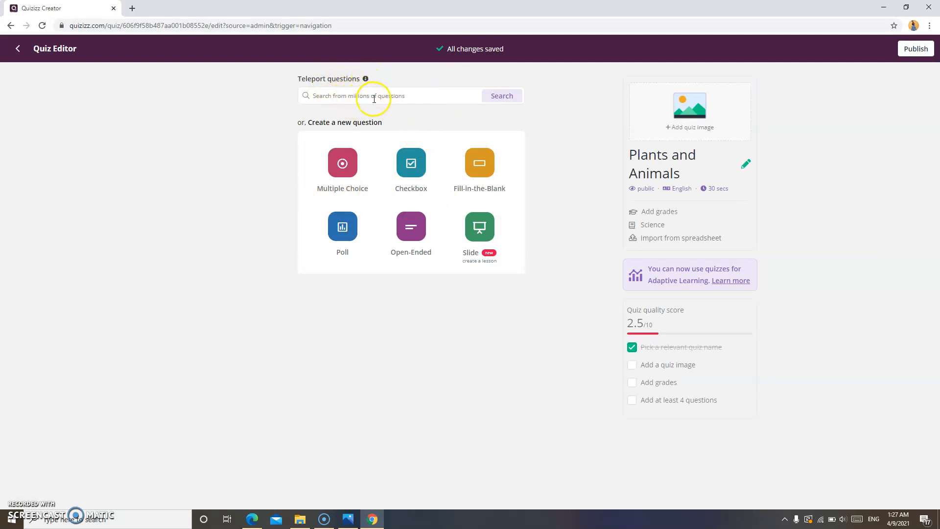
{"action": "left_click", "coordinate": [433, 96]}
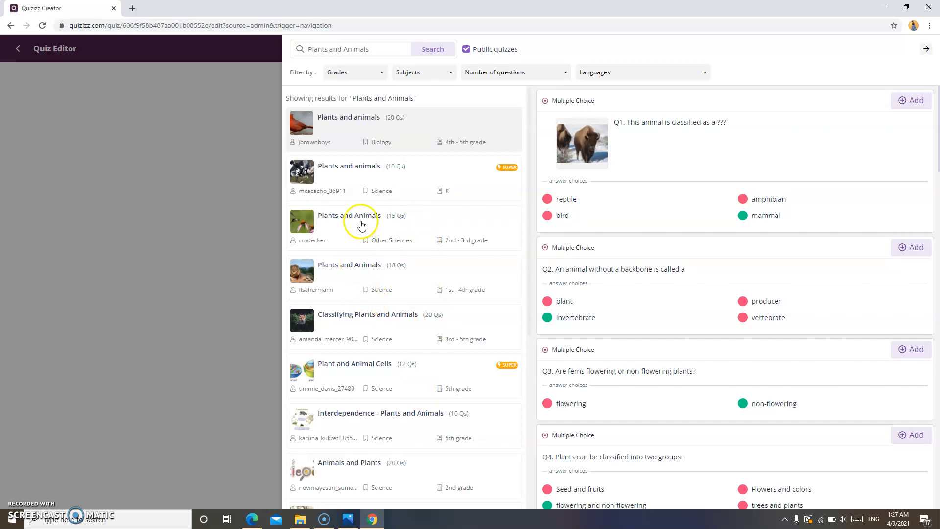
Preview the 20-question Animals and Plants quiz, import its land animals question and others, and return to the editor
{"action": "left_click_drag", "start_coordinate": [531, 120], "coordinate": [422, 402]}
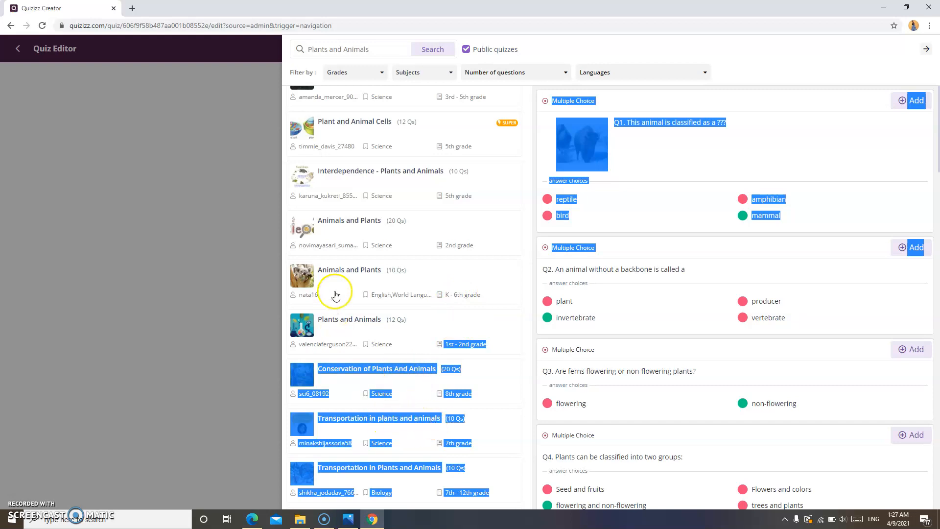
{"action": "left_click", "coordinate": [360, 225]}
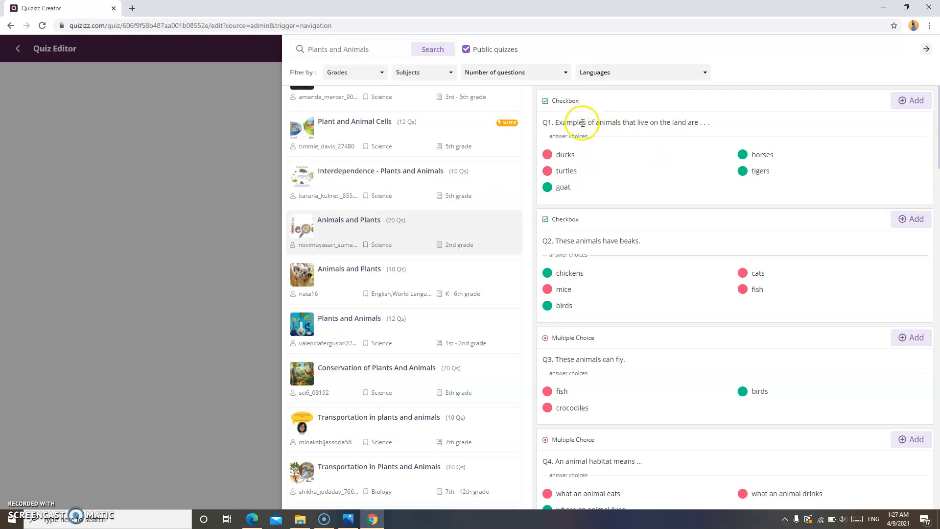
{"action": "left_click", "coordinate": [917, 102]}
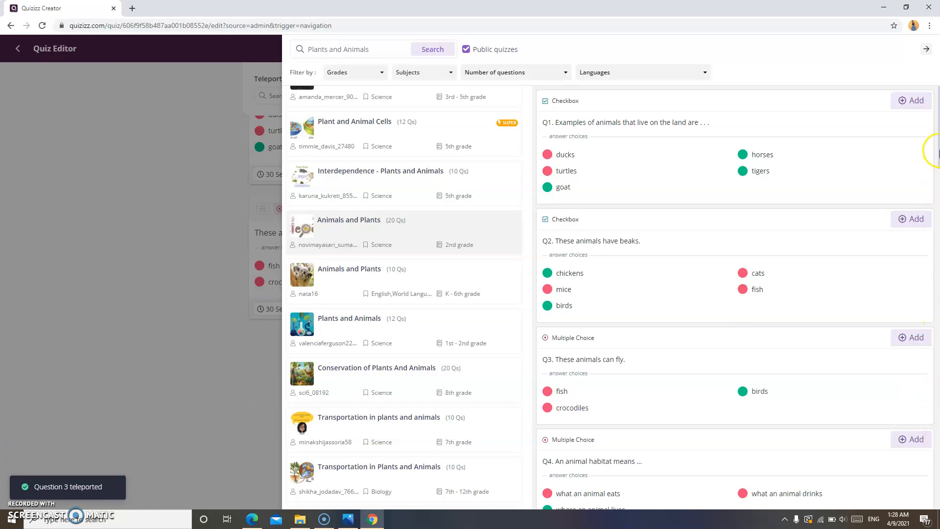
{"action": "scroll", "coordinate": [935, 153], "scroll_direction": "down", "scroll_amount": 9}
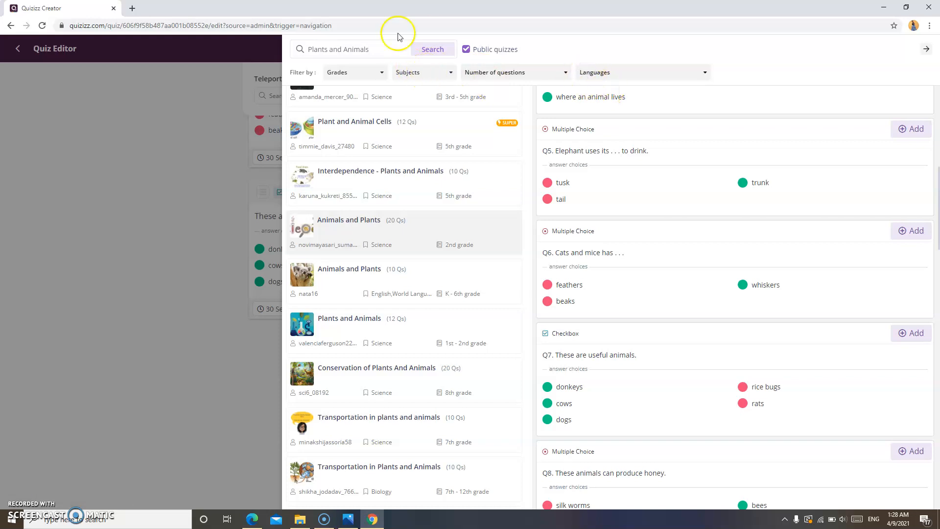
{"action": "left_click", "coordinate": [219, 128]}
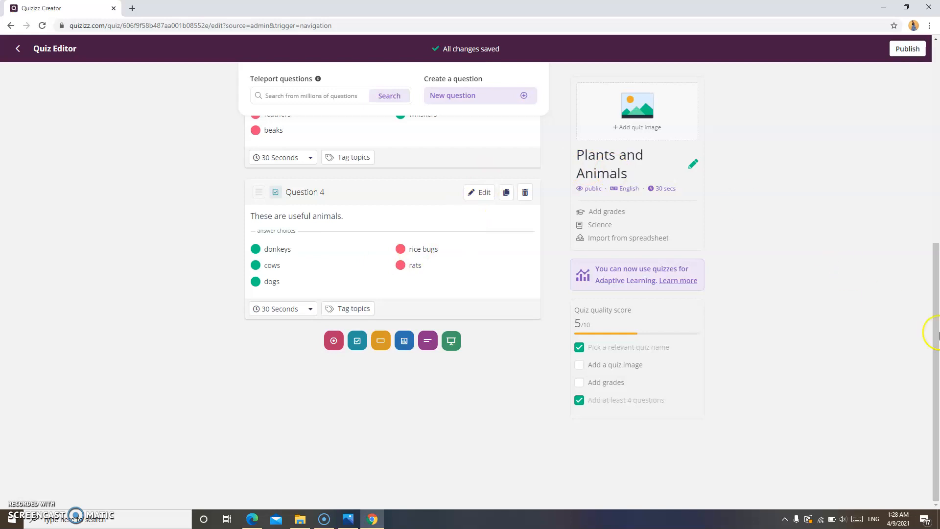
Return to the top of the editor and bring up the new-question type chooser
{"action": "left_click_drag", "start_coordinate": [937, 344], "coordinate": [837, 154]}
{"action": "left_click_drag", "start_coordinate": [936, 348], "coordinate": [937, 142]}
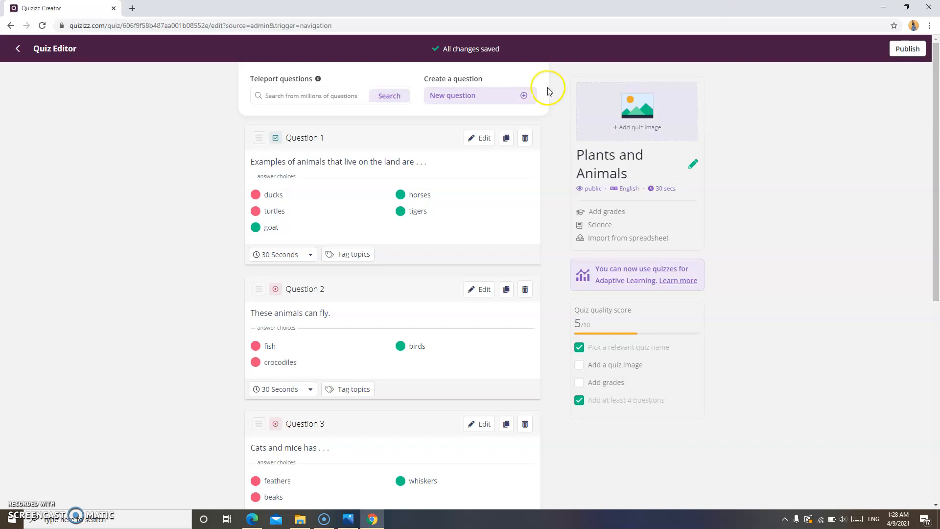
{"action": "left_click", "coordinate": [477, 97]}
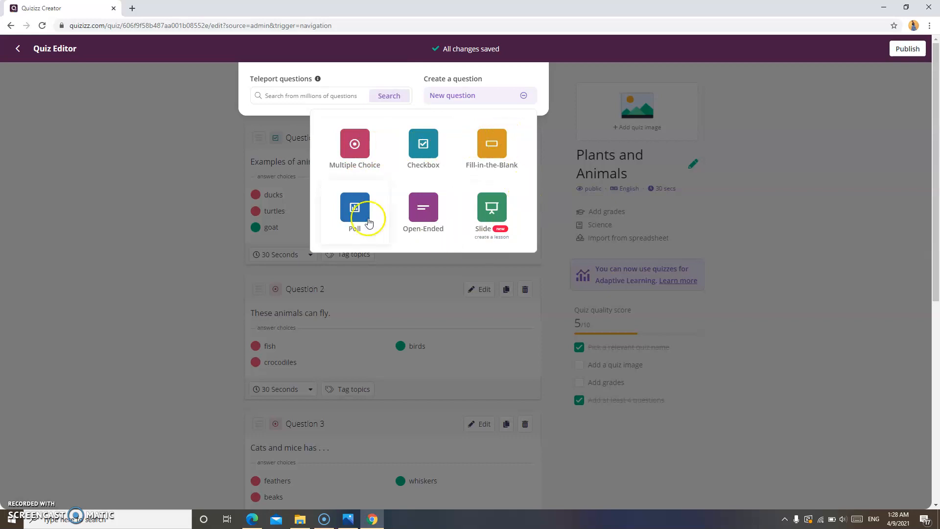
Add multiple-choice Question 5 'What are plants?' in italics and begin adding an image
{"action": "left_click", "coordinate": [354, 145]}
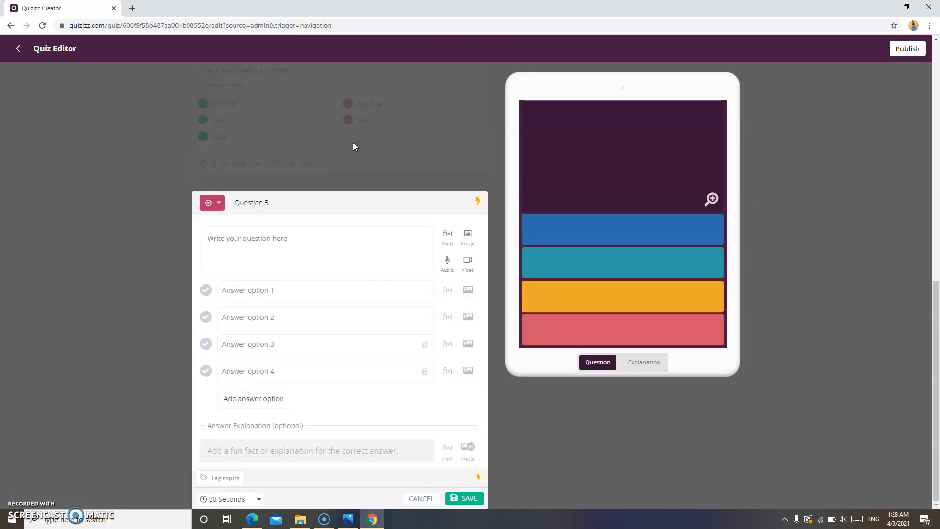
{"action": "left_click", "coordinate": [306, 246]}
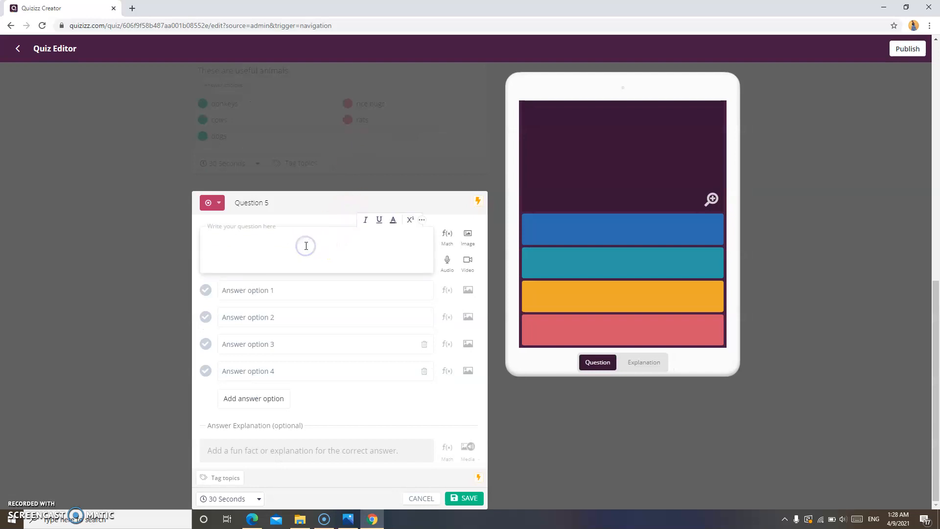
{"action": "type", "text": "What are plants?"}
{"action": "left_click", "coordinate": [306, 245]}
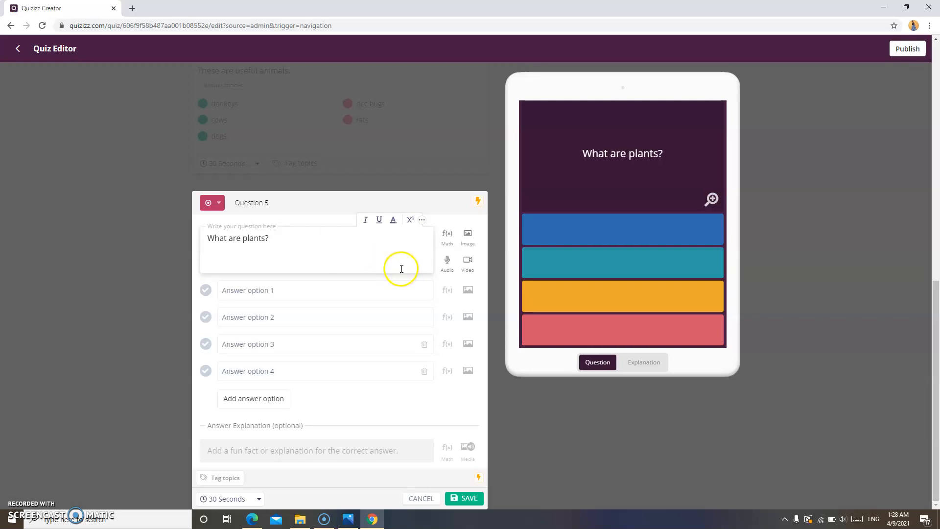
{"action": "left_click_drag", "start_coordinate": [294, 239], "coordinate": [190, 249]}
{"action": "left_click", "coordinate": [366, 219]}
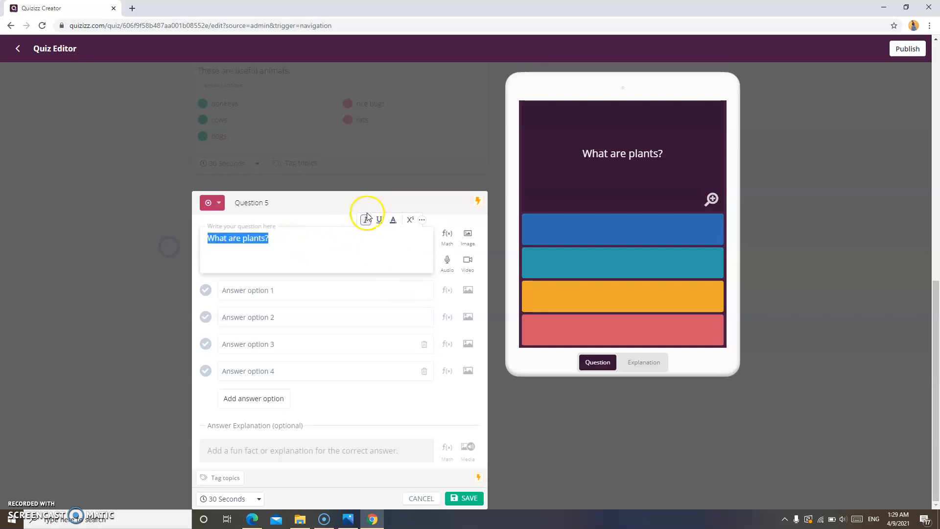
{"action": "left_click", "coordinate": [361, 242]}
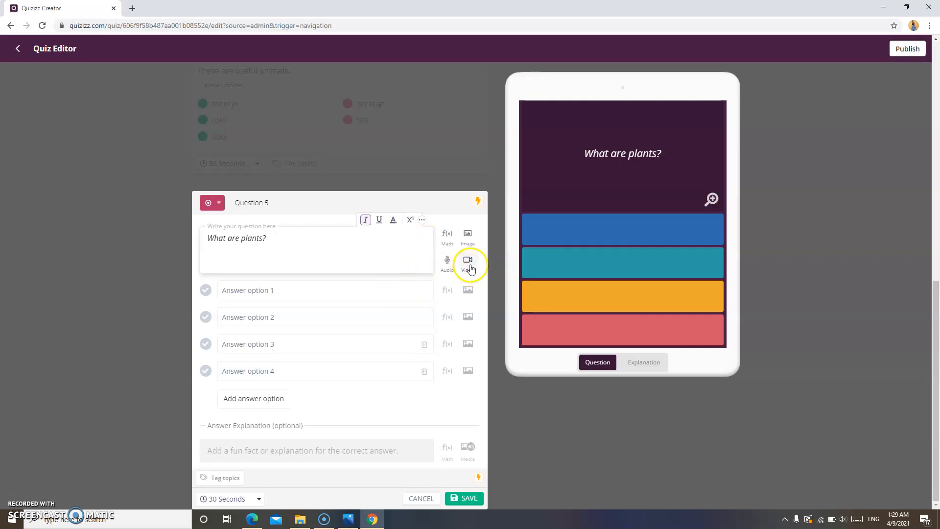
{"action": "left_click", "coordinate": [469, 238]}
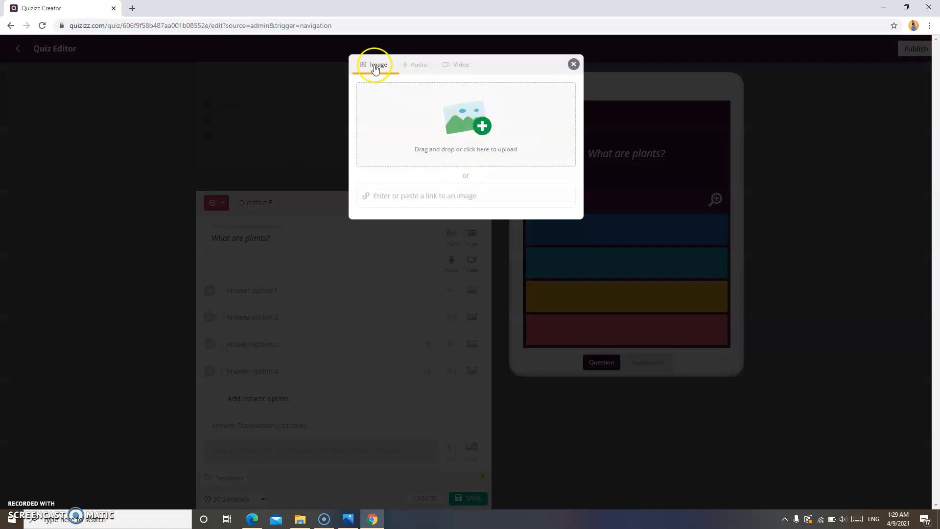
Upload the 'real objects' picture from the Pictures folder to Question 5
{"action": "left_click", "coordinate": [482, 127]}
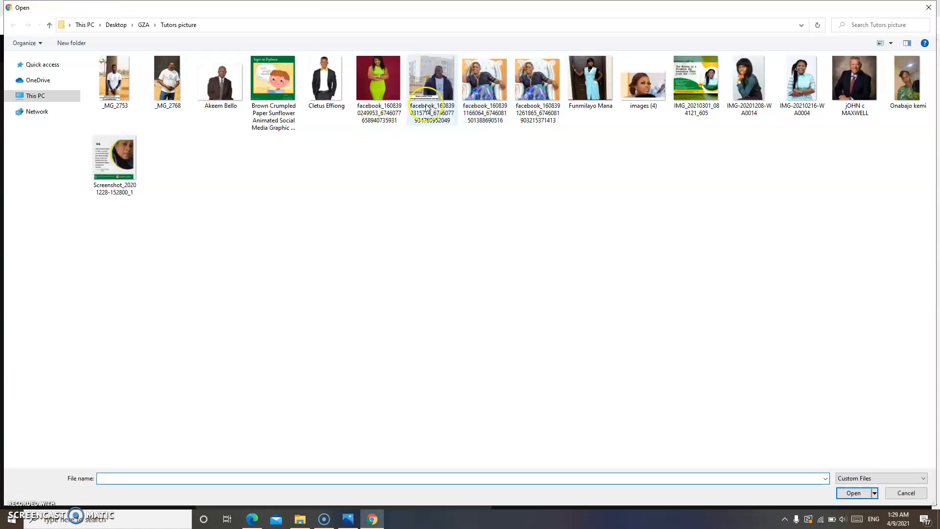
{"action": "left_click", "coordinate": [36, 80]}
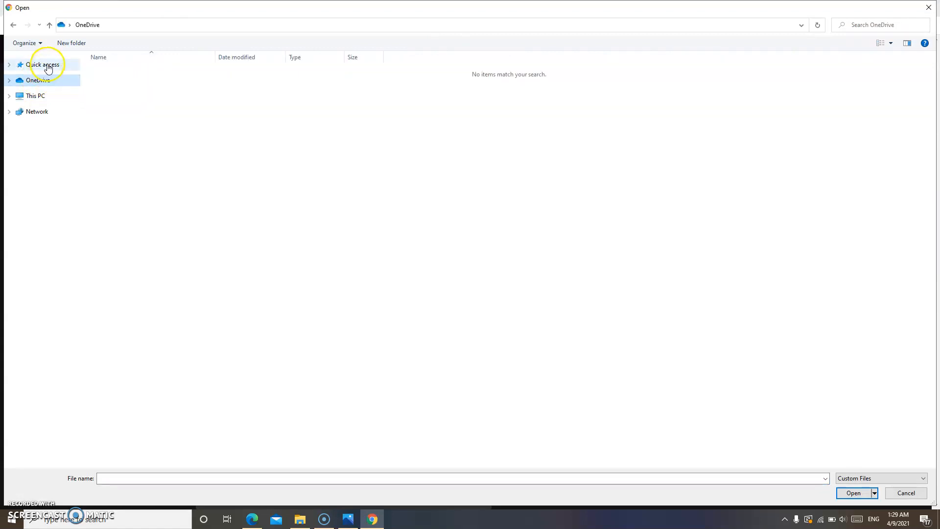
{"action": "left_click", "coordinate": [44, 64]}
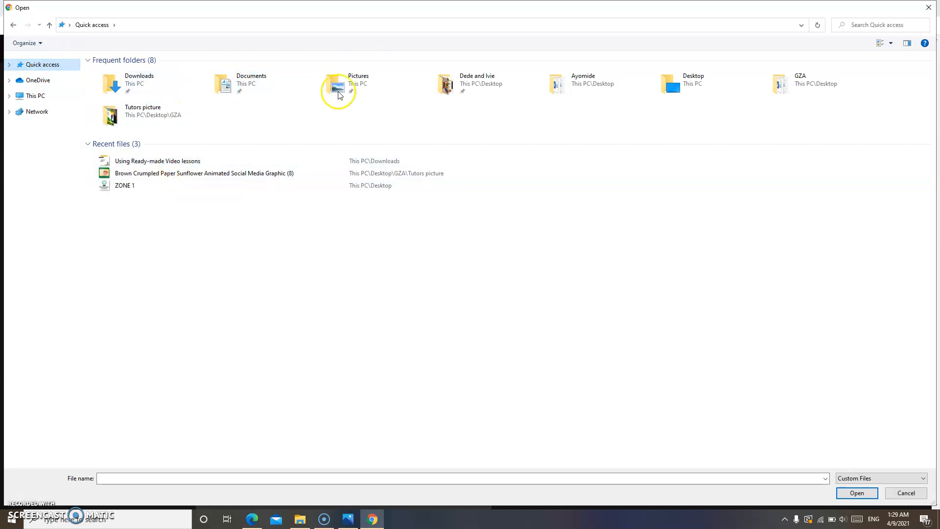
{"action": "double_click", "coordinate": [362, 91]}
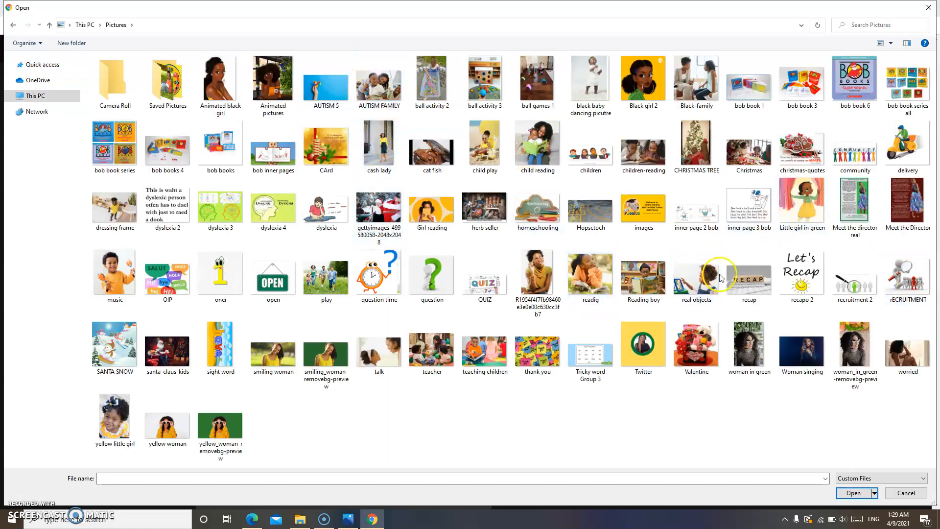
{"action": "left_click", "coordinate": [686, 277]}
{"action": "left_click", "coordinate": [850, 493]}
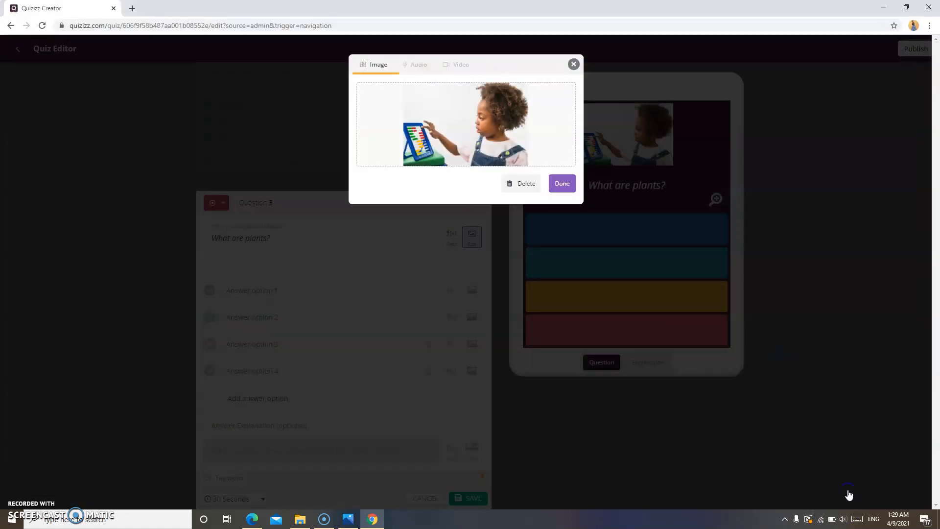
{"action": "left_click", "coordinate": [564, 184]}
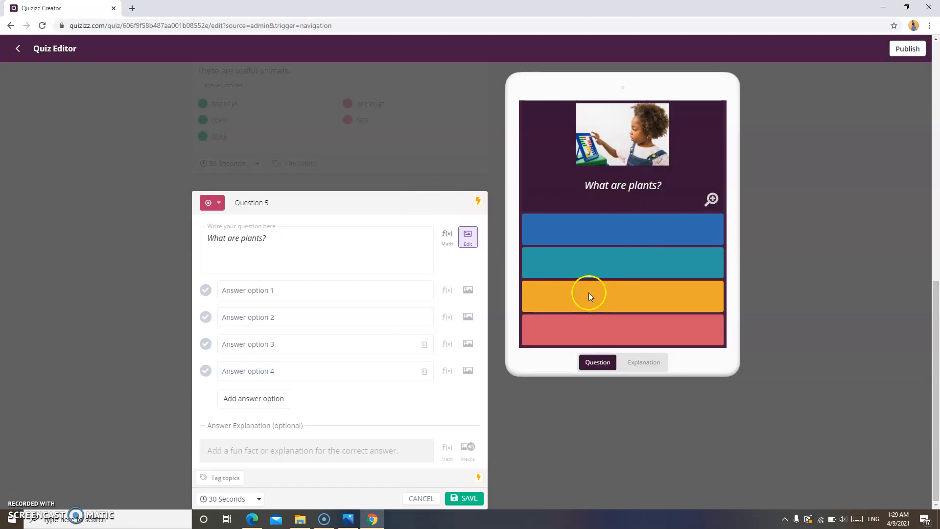
Fill Question 5's options: living things, non-living things, animals, meat eaters
{"action": "left_click", "coordinate": [330, 293]}
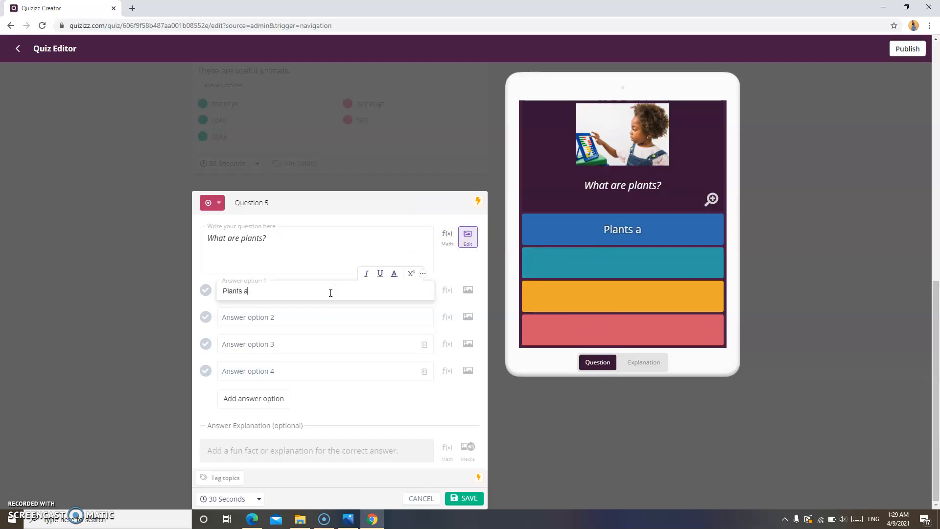
{"action": "type", "text": "Plants are living thin"}
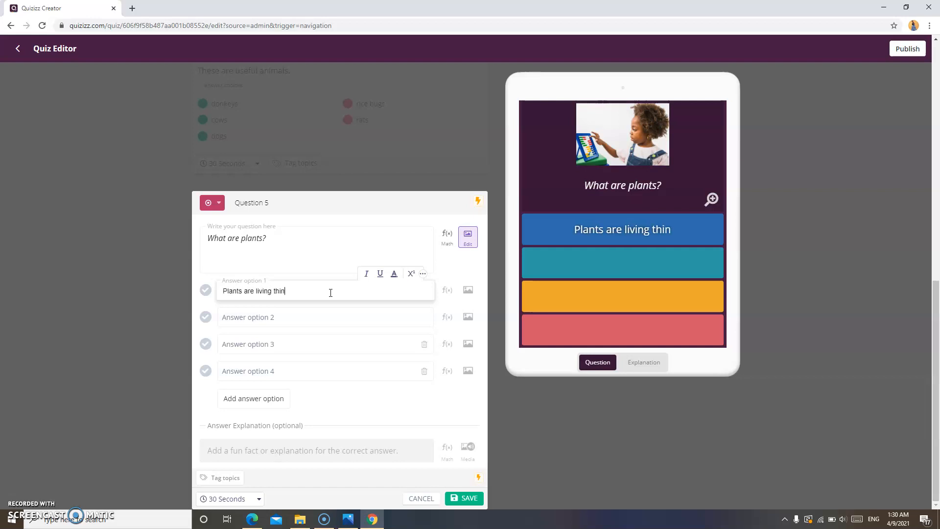
{"action": "type", "text": "gs."}
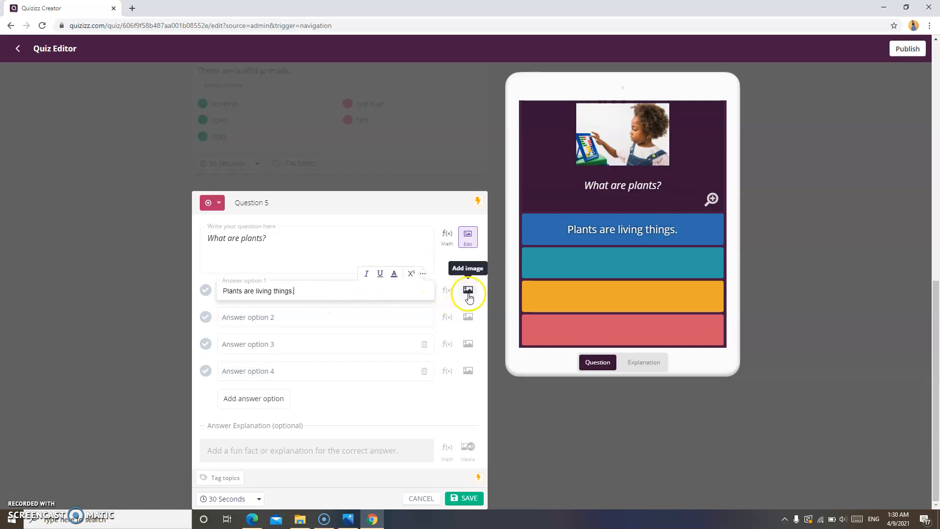
{"action": "left_click", "coordinate": [314, 320]}
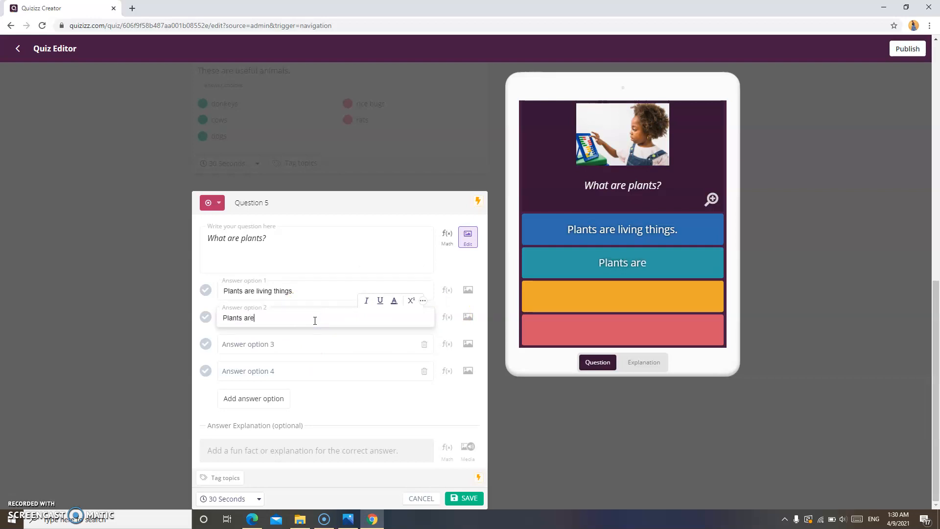
{"action": "type", "text": "Plants are non-liv"}
{"action": "type", "text": "g things"}
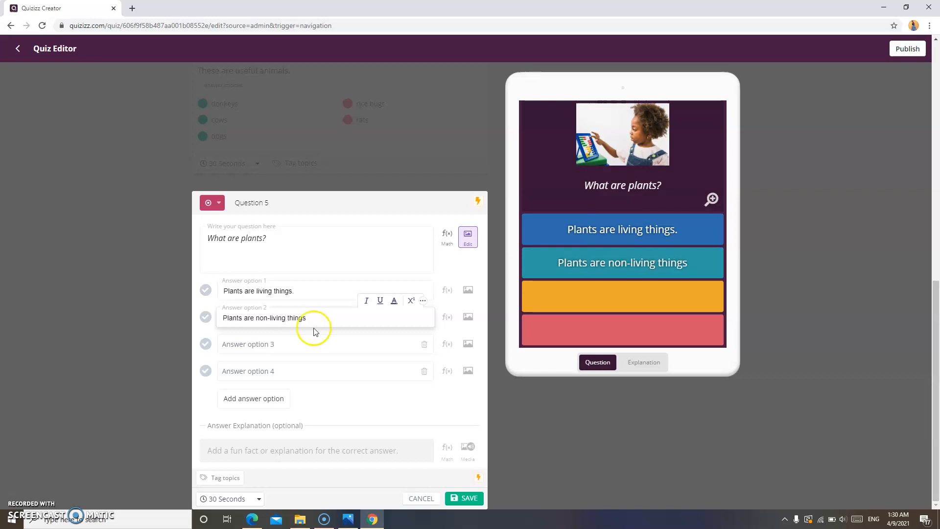
{"action": "left_click", "coordinate": [315, 342]}
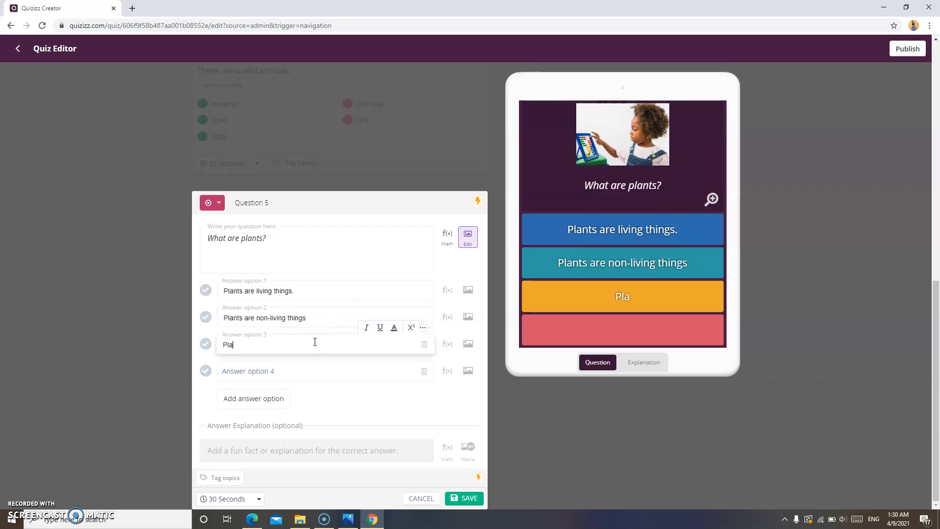
{"action": "type", "text": "Plants are animals"}
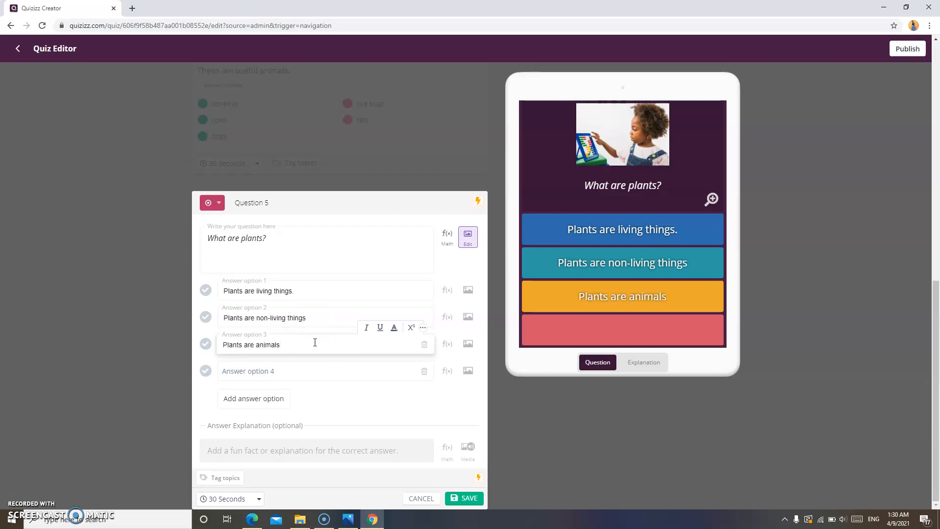
{"action": "left_click", "coordinate": [307, 372]}
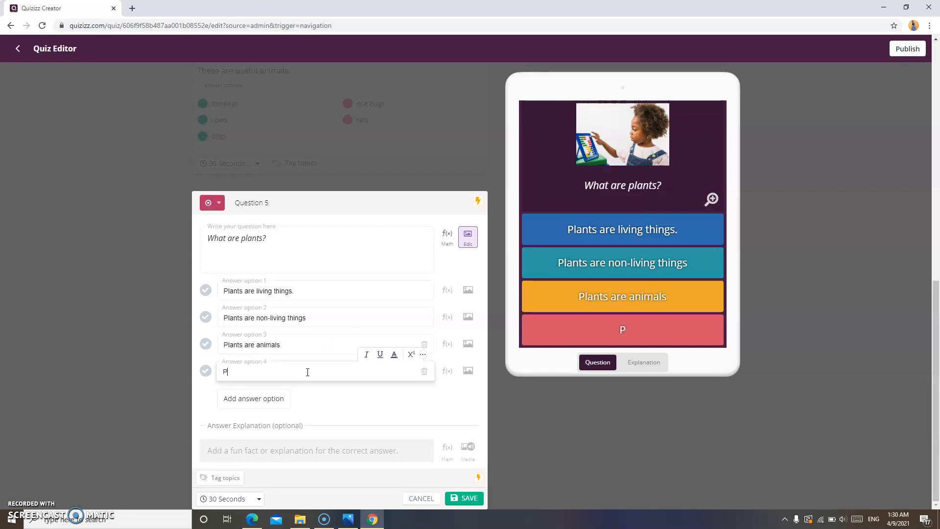
{"action": "type", "text": "Plants are meat eate"}
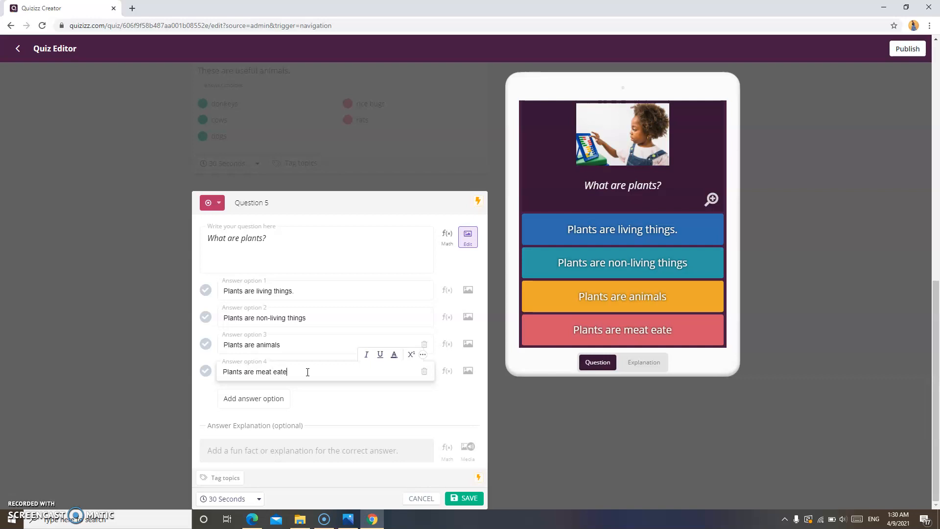
{"action": "type", "text": "rs."}
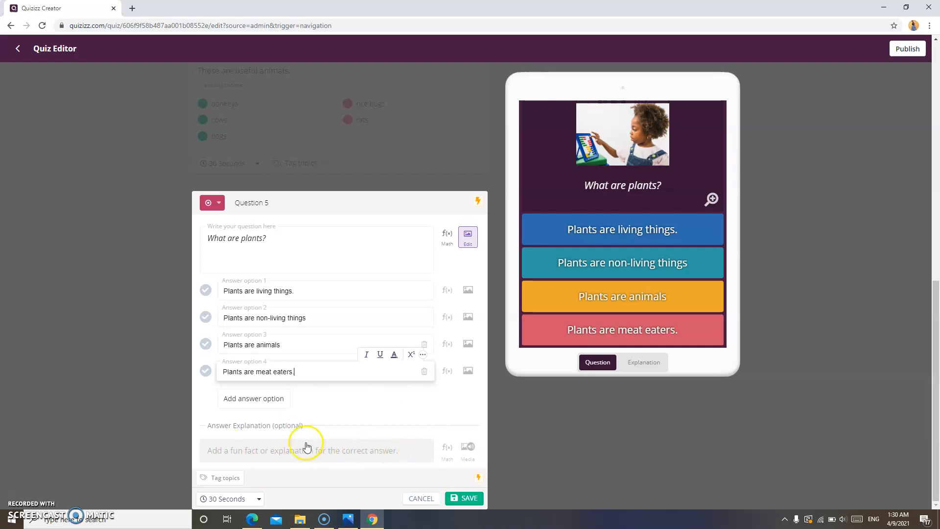
{"action": "left_click", "coordinate": [466, 500]}
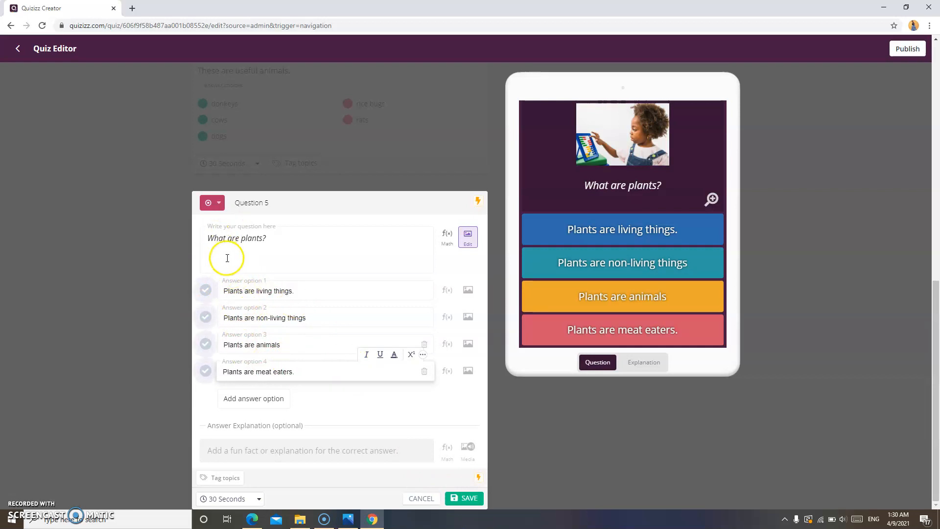
Mark 'Plants are living things.' correct, save Question 5, and scroll back to the top
{"action": "left_click", "coordinate": [208, 292]}
{"action": "left_click", "coordinate": [465, 498]}
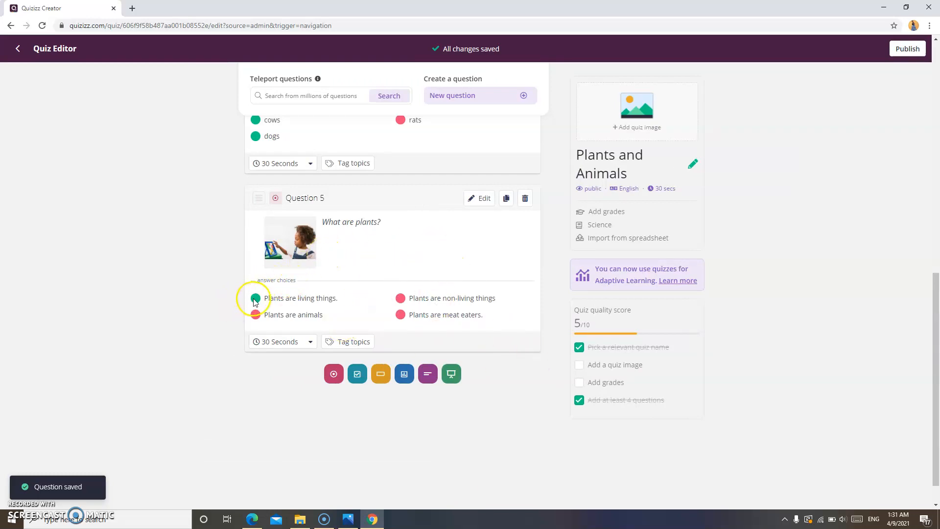
{"action": "left_click_drag", "start_coordinate": [936, 305], "coordinate": [882, 44]}
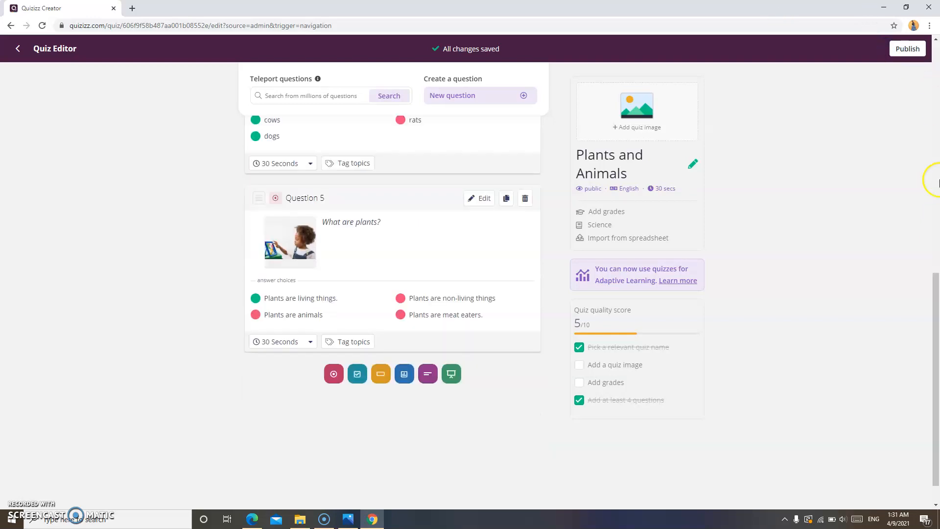
{"action": "left_click_drag", "start_coordinate": [935, 275], "coordinate": [928, 47]}
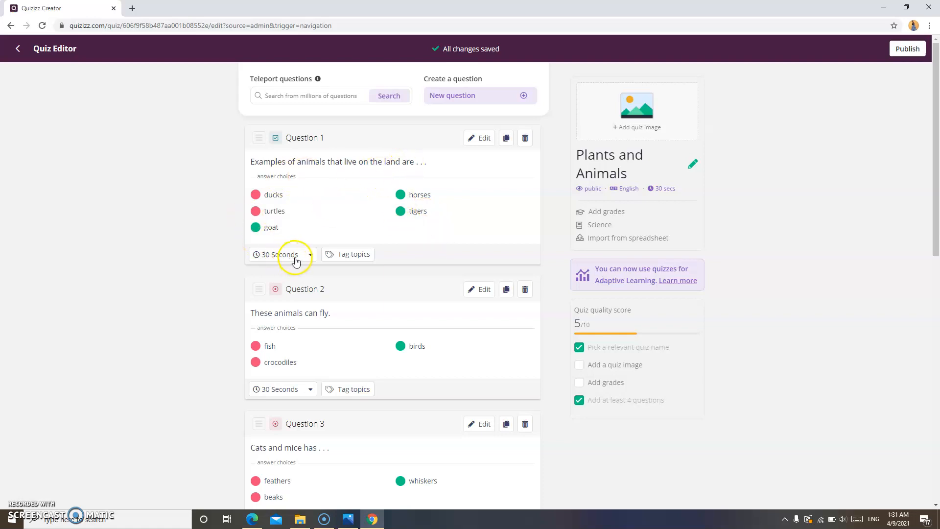
{"action": "left_click", "coordinate": [482, 294]}
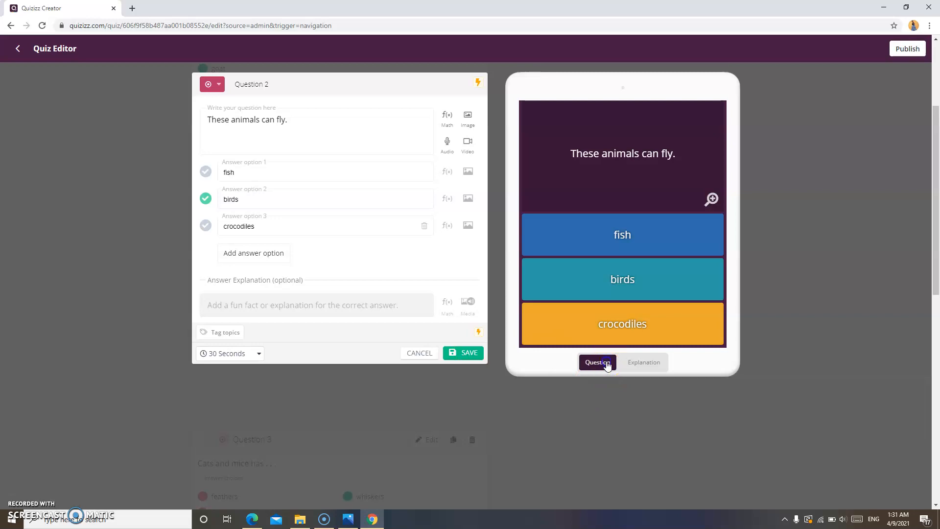
{"action": "left_click", "coordinate": [330, 120]}
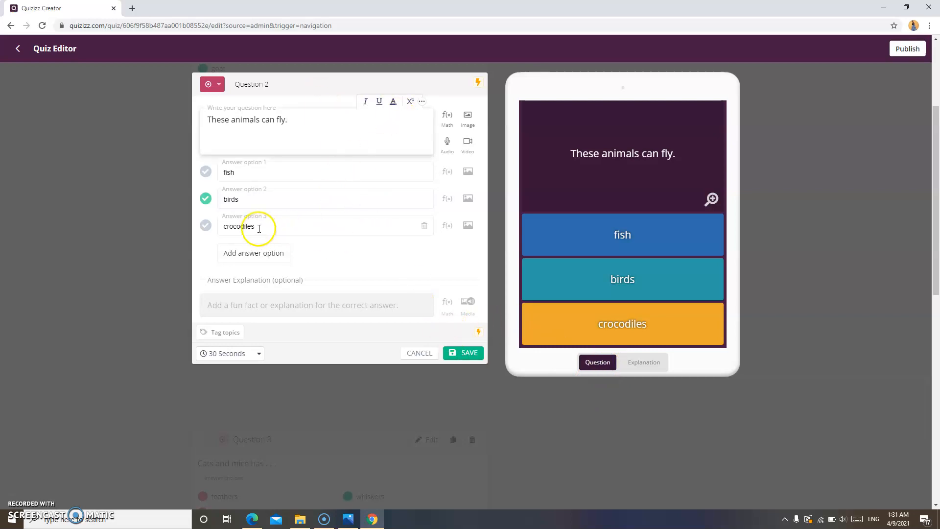
{"action": "left_click", "coordinate": [455, 352]}
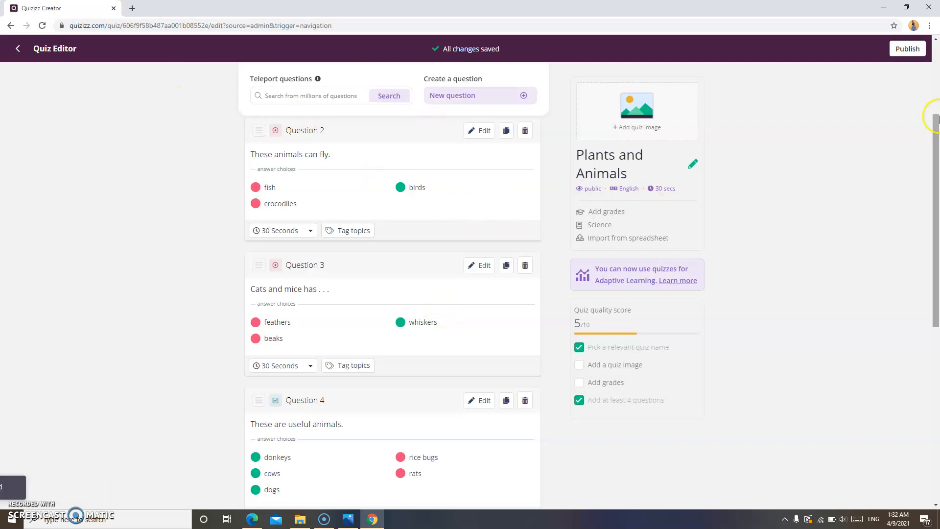
{"action": "left_click_drag", "start_coordinate": [938, 147], "coordinate": [927, 99]}
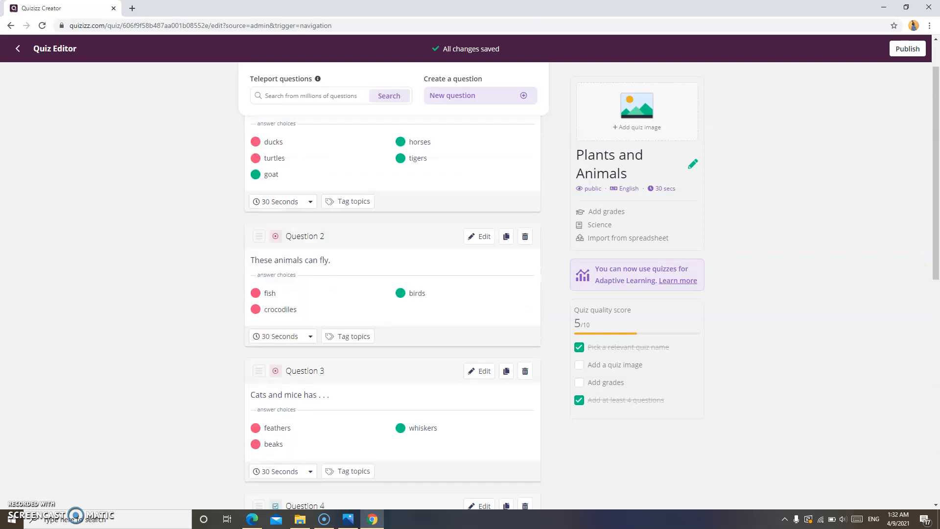
{"action": "left_click", "coordinate": [18, 48]}
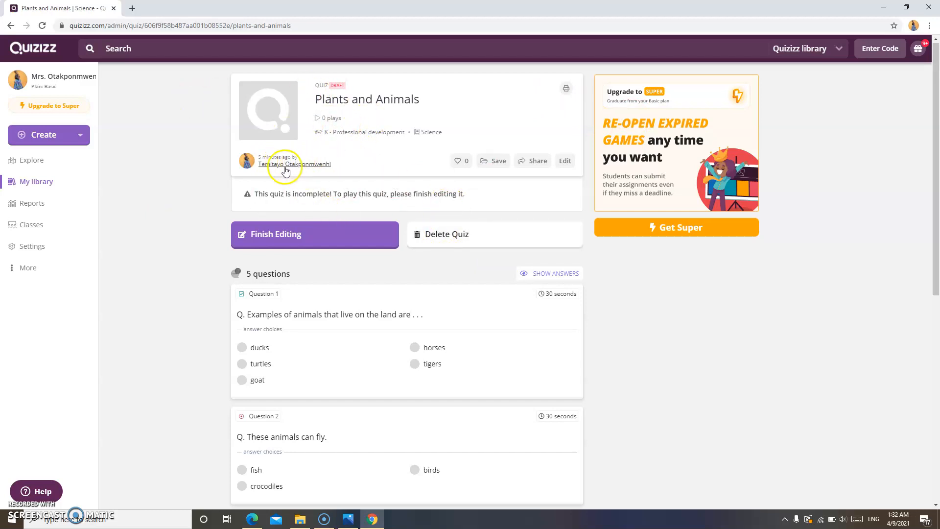
{"action": "left_click", "coordinate": [568, 166]}
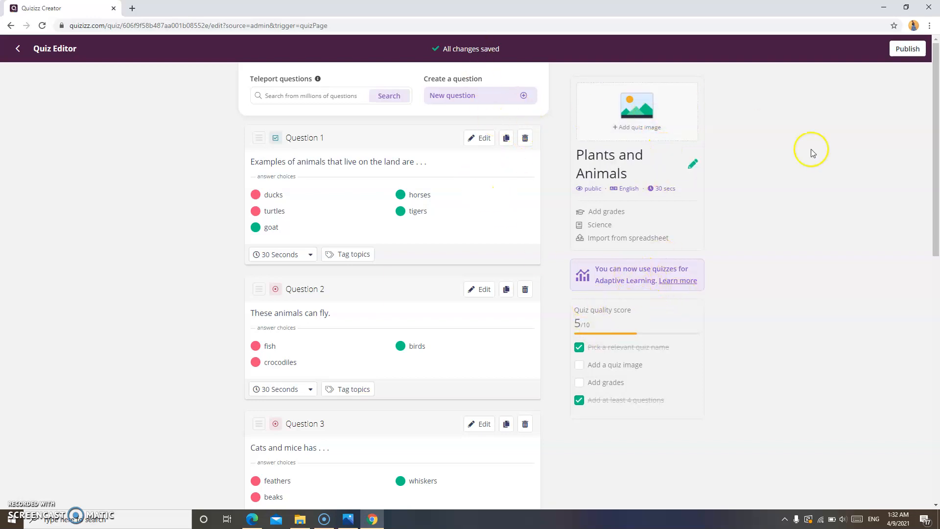
{"action": "left_click_drag", "start_coordinate": [936, 161], "coordinate": [937, 382]}
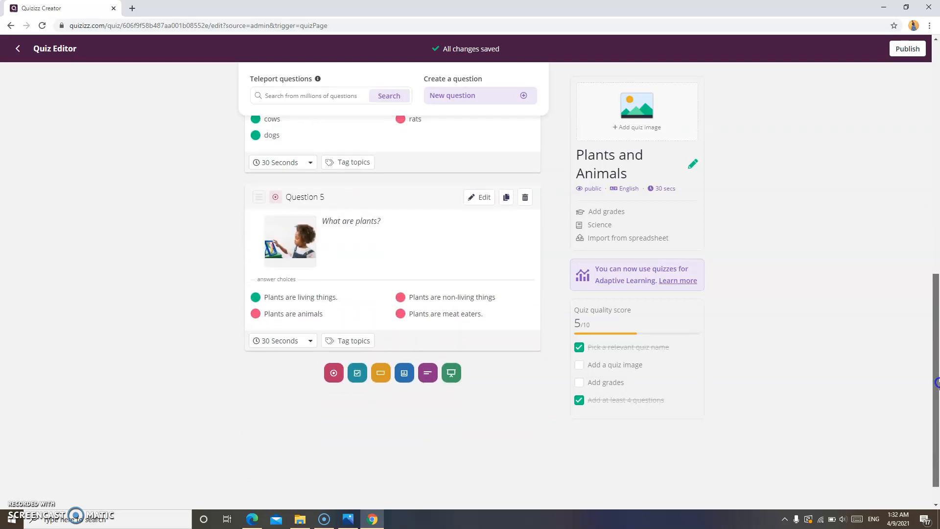
Add fill-in-the-blank Question 6 '_____ and ______ are African countries.' and dismiss the audio upgrade offer
{"action": "left_click", "coordinate": [473, 95]}
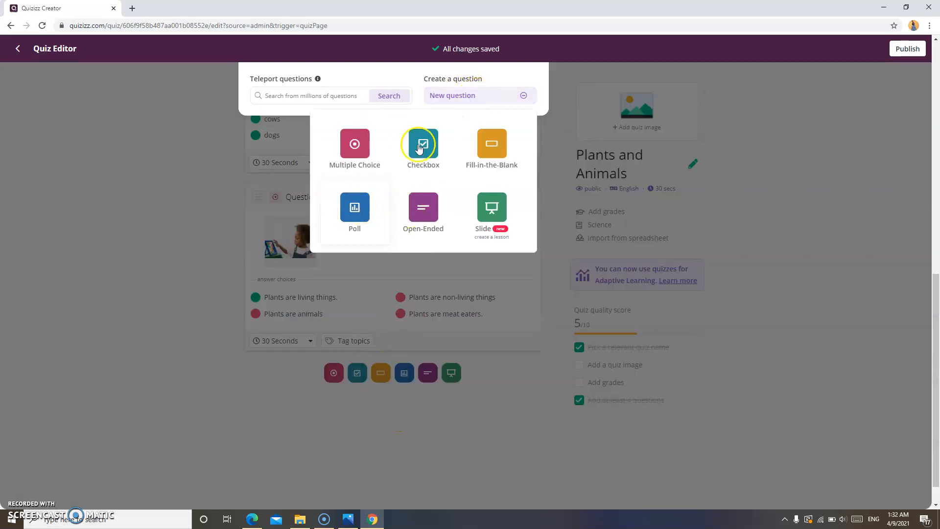
{"action": "left_click", "coordinate": [495, 160]}
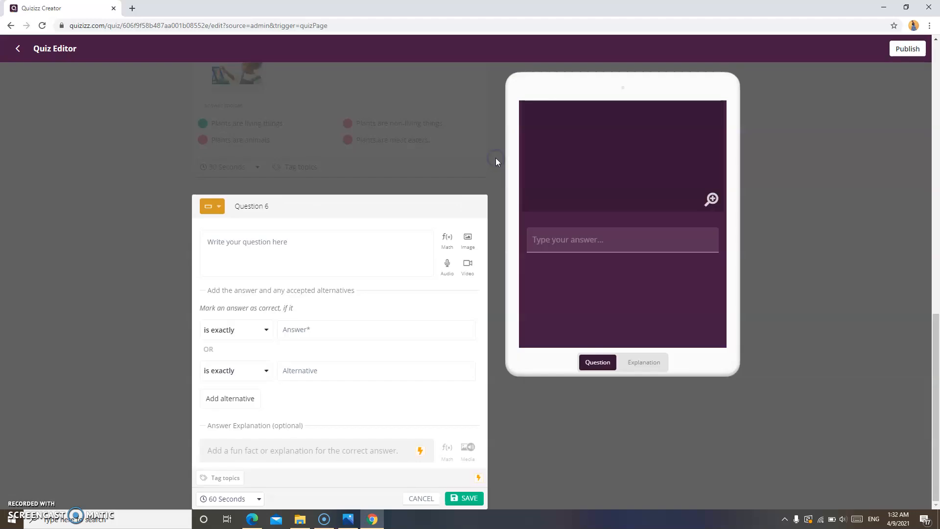
{"action": "left_click", "coordinate": [325, 251]}
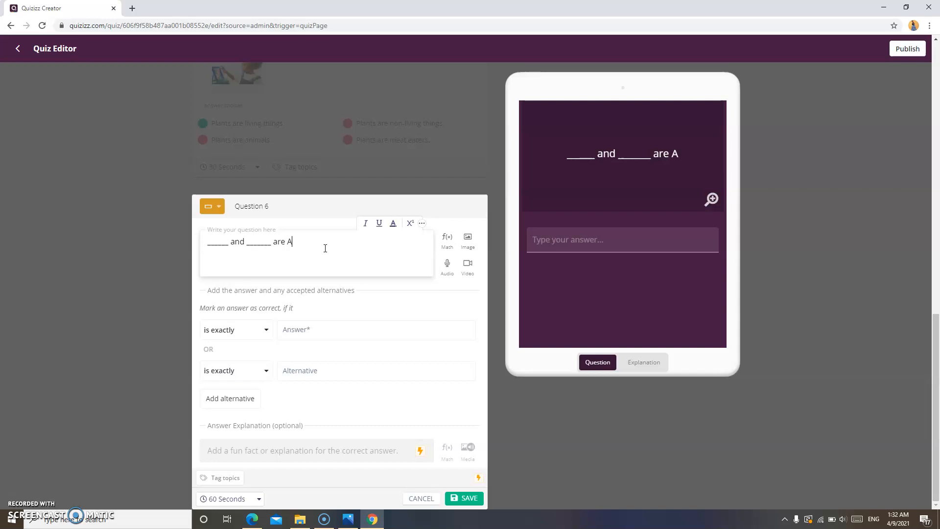
{"action": "type", "text": "can "}
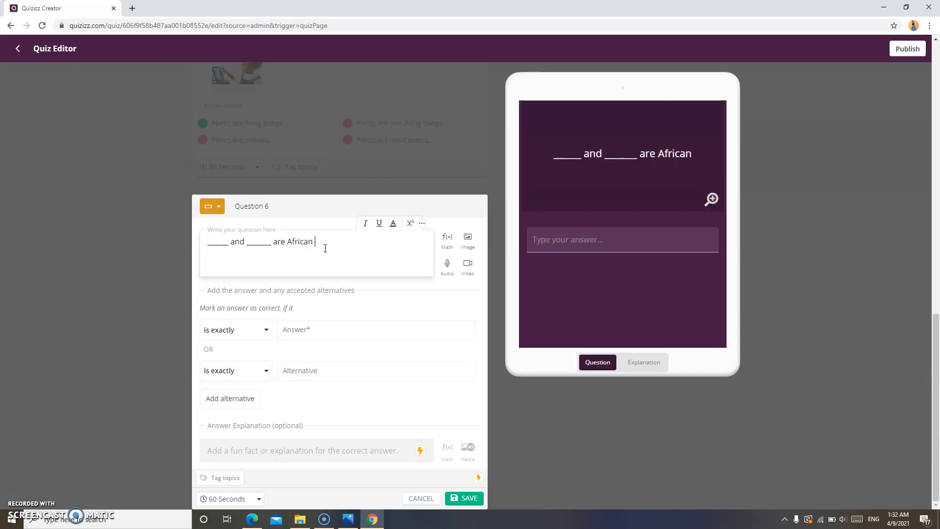
{"action": "type", "text": "counytr"}
{"action": "key", "text": "BackSpace"}
{"action": "key", "text": "BackSpace"}
{"action": "key", "text": "BackSpace"}
{"action": "type", "text": "tries."}
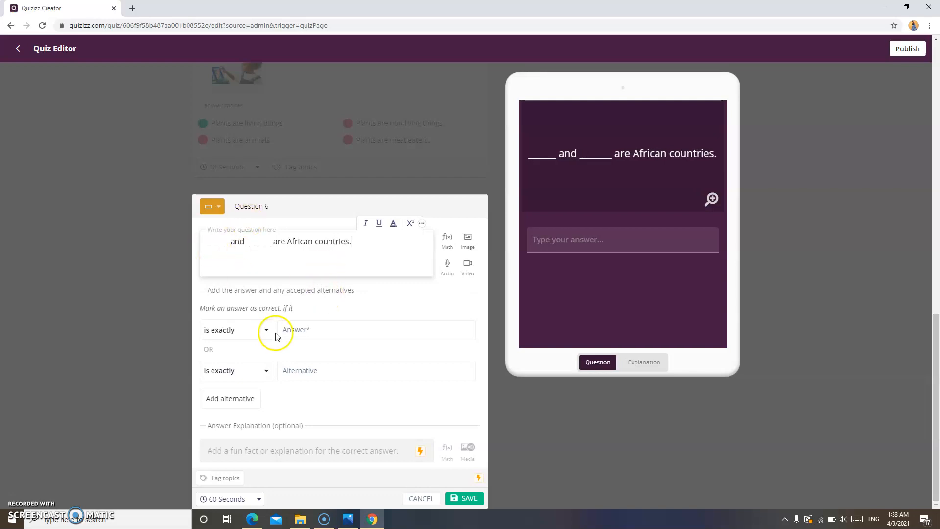
{"action": "left_click", "coordinate": [447, 273]}
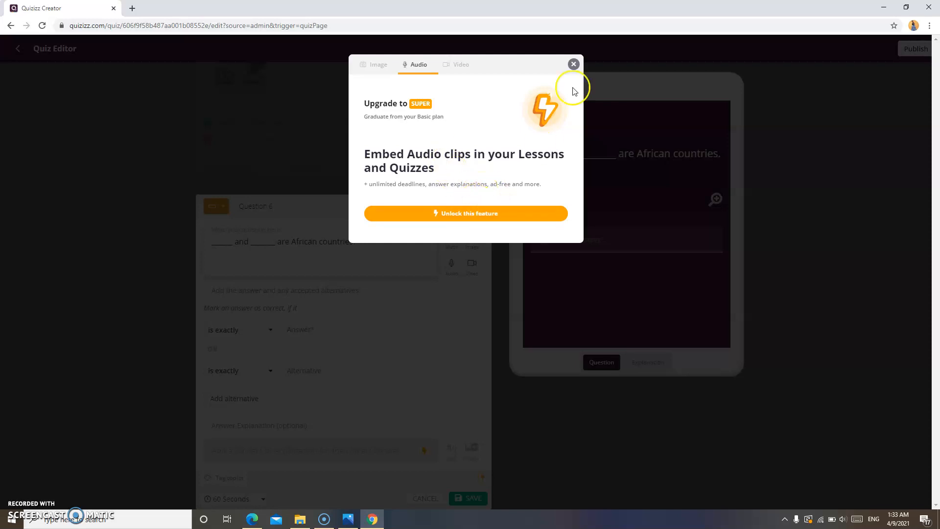
{"action": "left_click", "coordinate": [573, 64]}
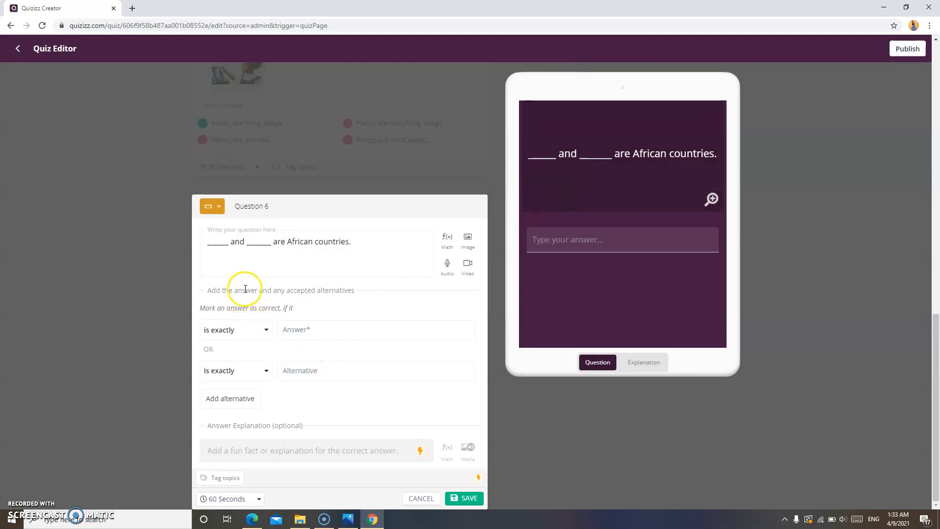
Enter Nigeria as the answer for Question 6, with Ghana and Congo as alternatives
{"action": "left_click", "coordinate": [290, 329]}
{"action": "key", "text": "Tab"}
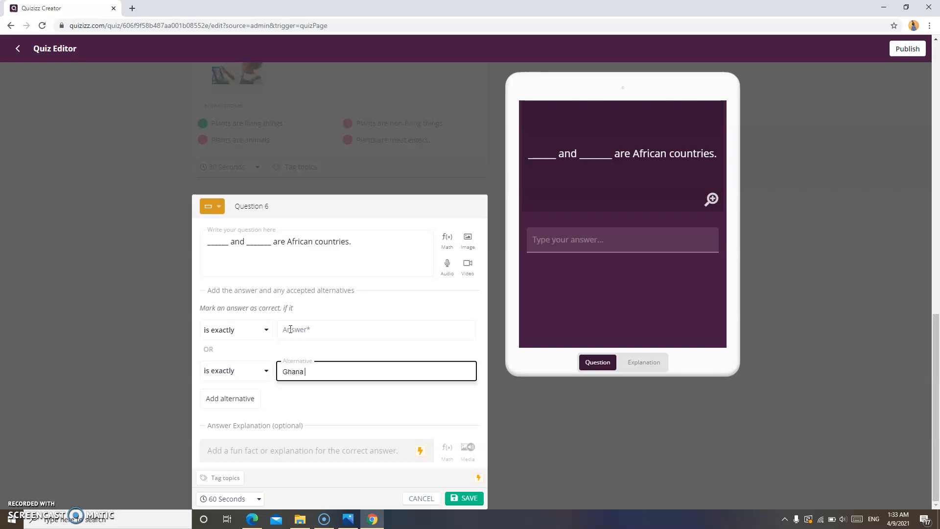
{"action": "left_click", "coordinate": [300, 325]}
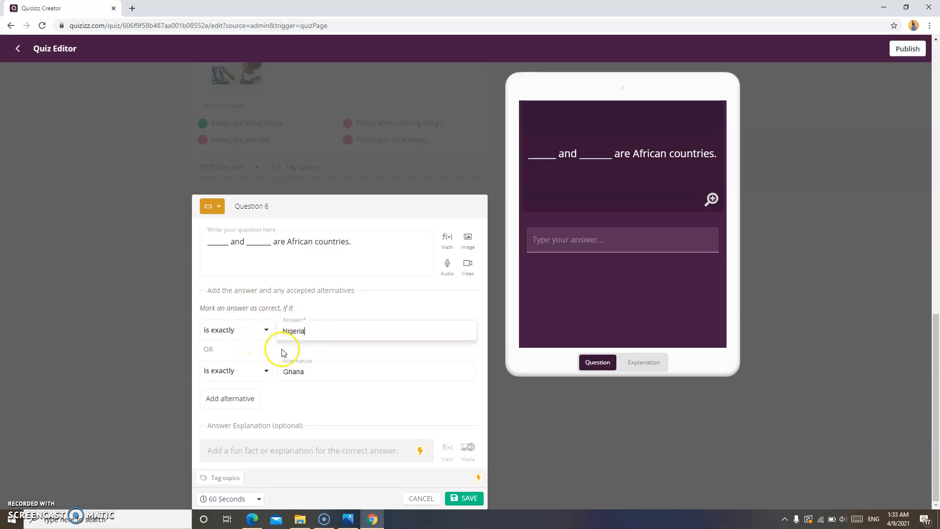
{"action": "left_click", "coordinate": [231, 401]}
{"action": "left_click", "coordinate": [304, 412]}
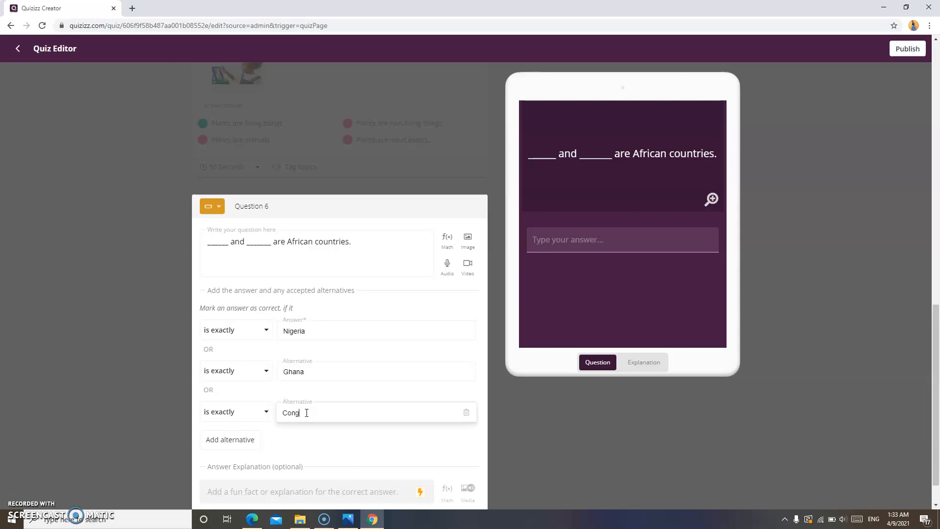
Give Question 6 a 20-second time limit and save it
{"action": "left_click", "coordinate": [339, 492]}
{"action": "left_click_drag", "start_coordinate": [936, 311], "coordinate": [936, 342]}
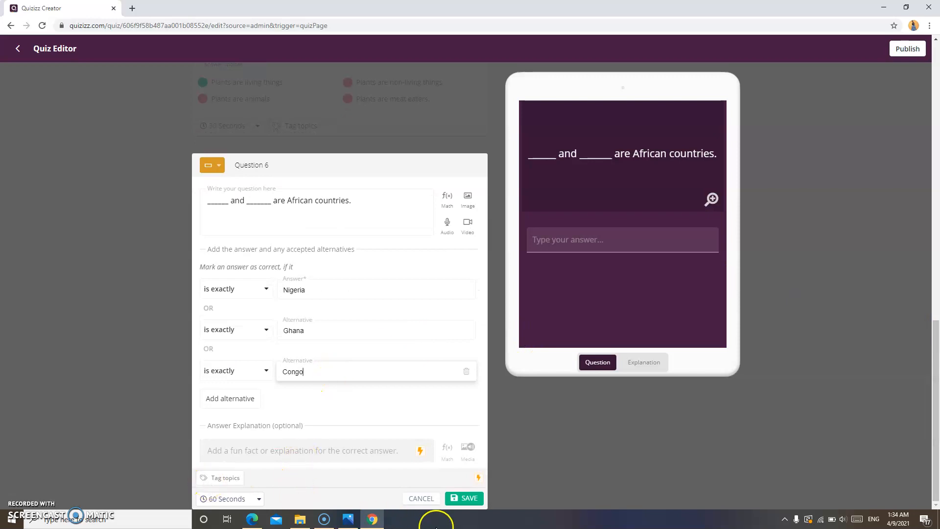
{"action": "left_click", "coordinate": [246, 500]}
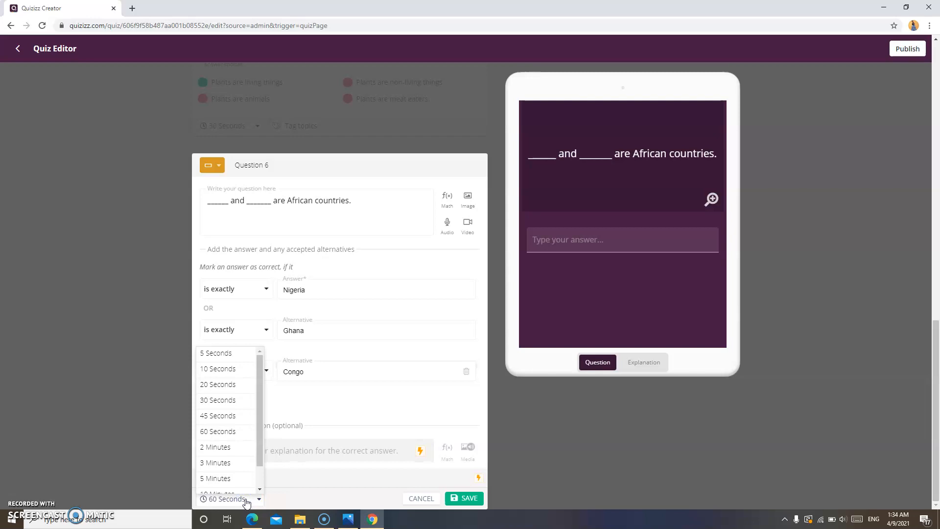
{"action": "left_click", "coordinate": [234, 387]}
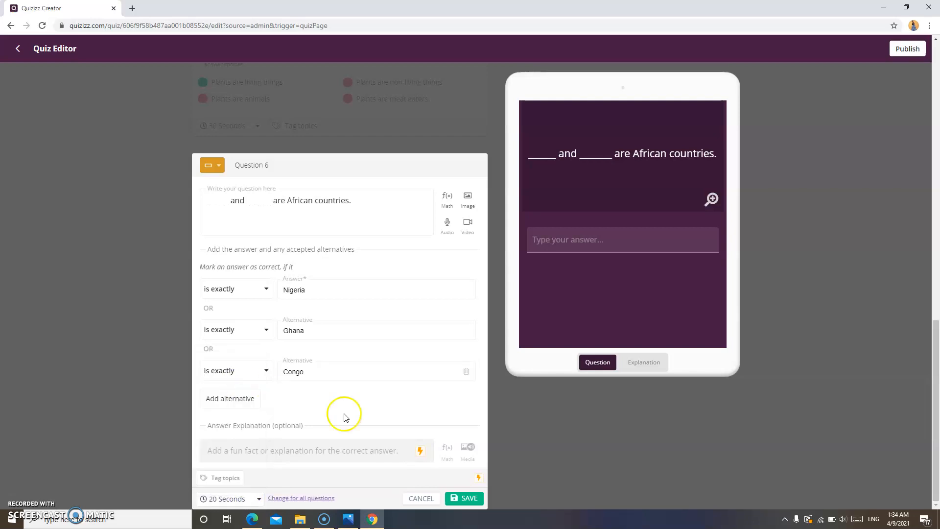
{"action": "left_click", "coordinate": [465, 498]}
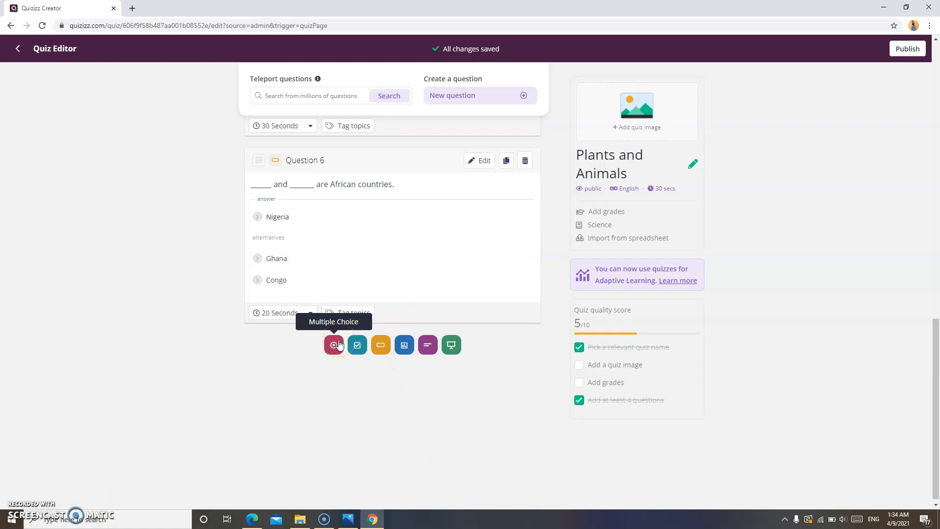
Exit the quiz editor and open My library, showing the 6-question Plants and Animals draft
{"action": "left_click", "coordinate": [358, 347]}
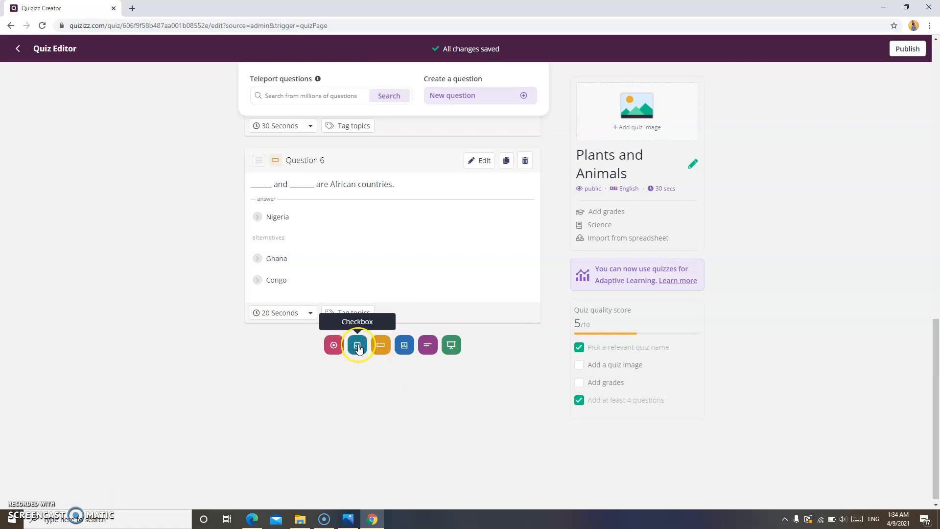
{"action": "left_click", "coordinate": [379, 351]}
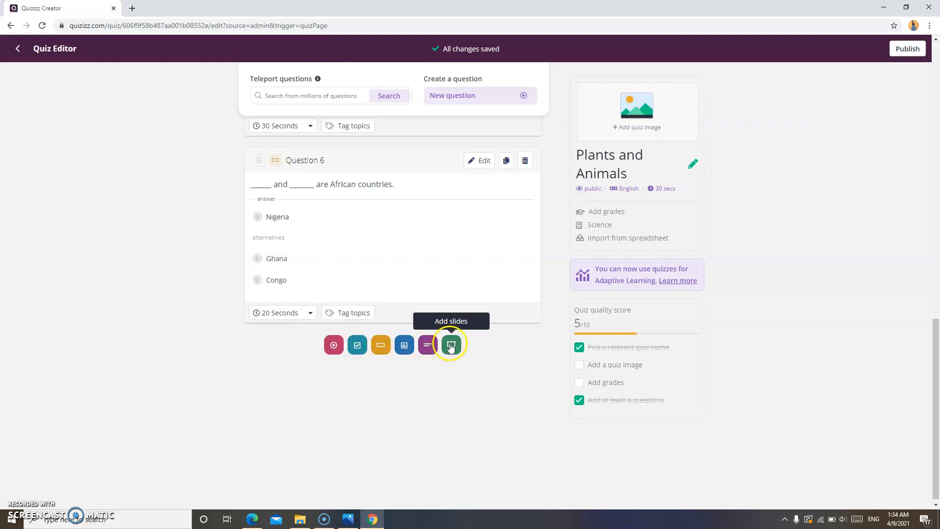
{"action": "left_click_drag", "start_coordinate": [936, 335], "coordinate": [903, 46]}
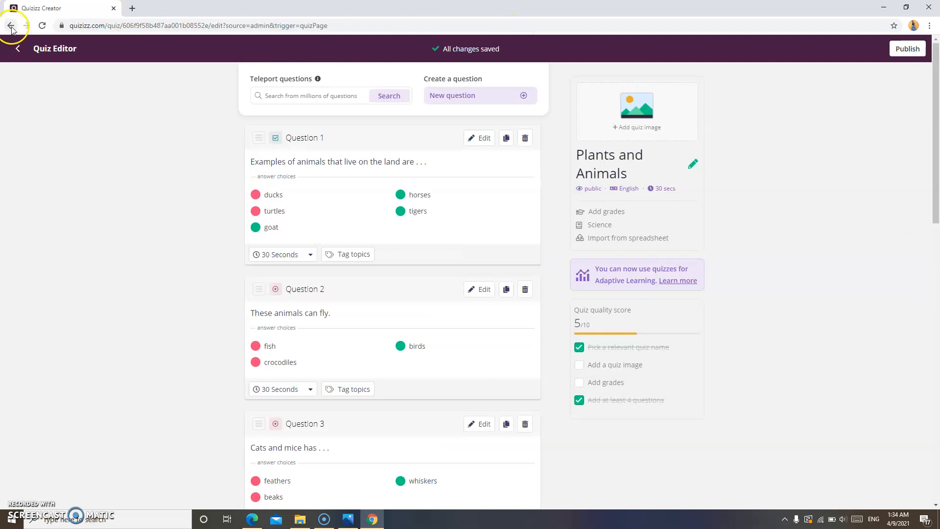
{"action": "left_click", "coordinate": [21, 48]}
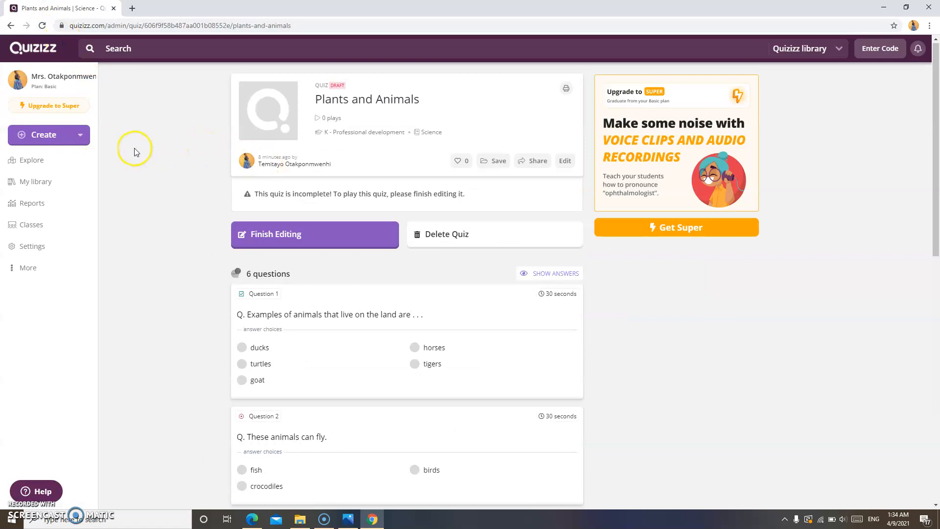
{"action": "left_click", "coordinate": [61, 184]}
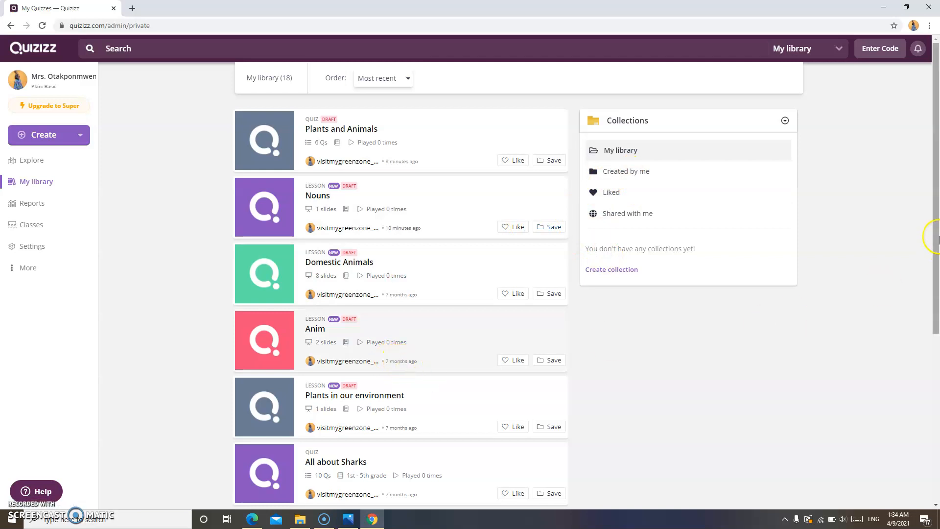
Scroll down the library and open the All about Sharks quiz
{"action": "left_click_drag", "start_coordinate": [936, 237], "coordinate": [937, 345]}
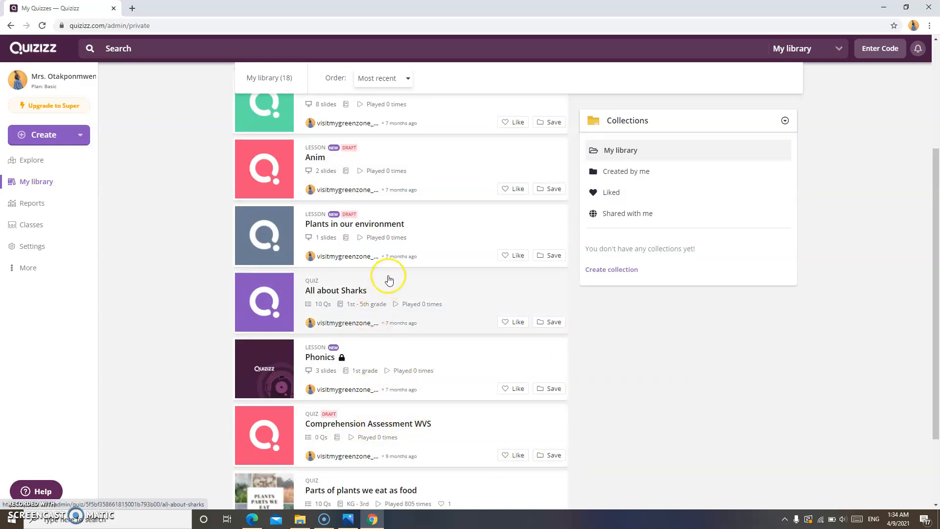
{"action": "left_click", "coordinate": [333, 286]}
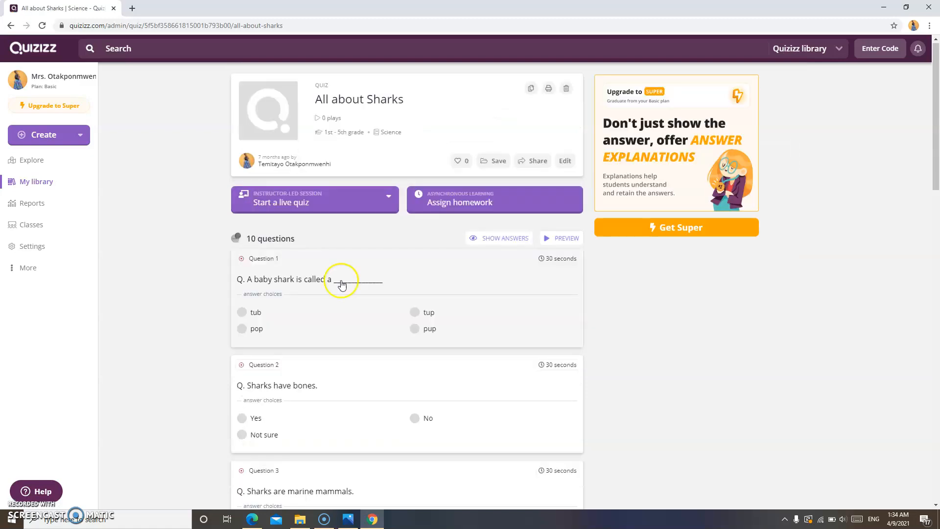
Copy the All about Sharks quiz's shareable link from the Share options
{"action": "left_click", "coordinate": [530, 162]}
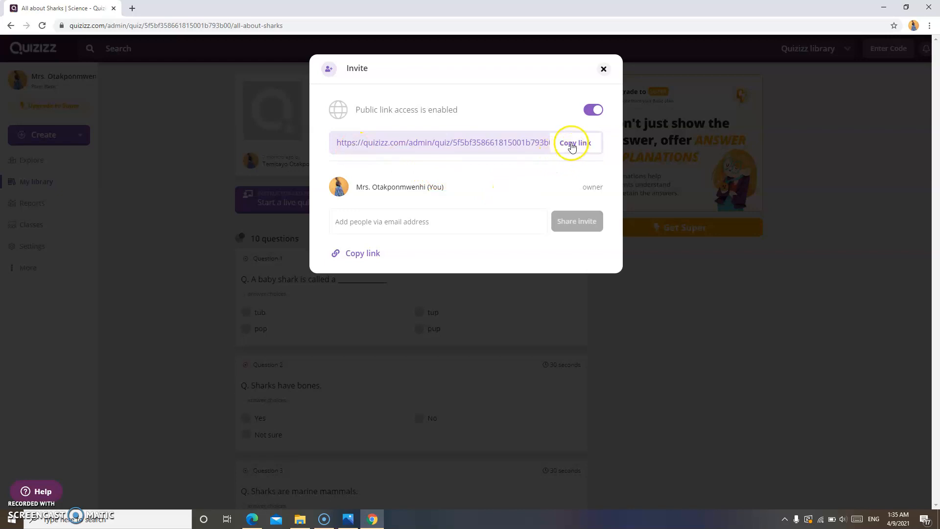
{"action": "left_click", "coordinate": [568, 149]}
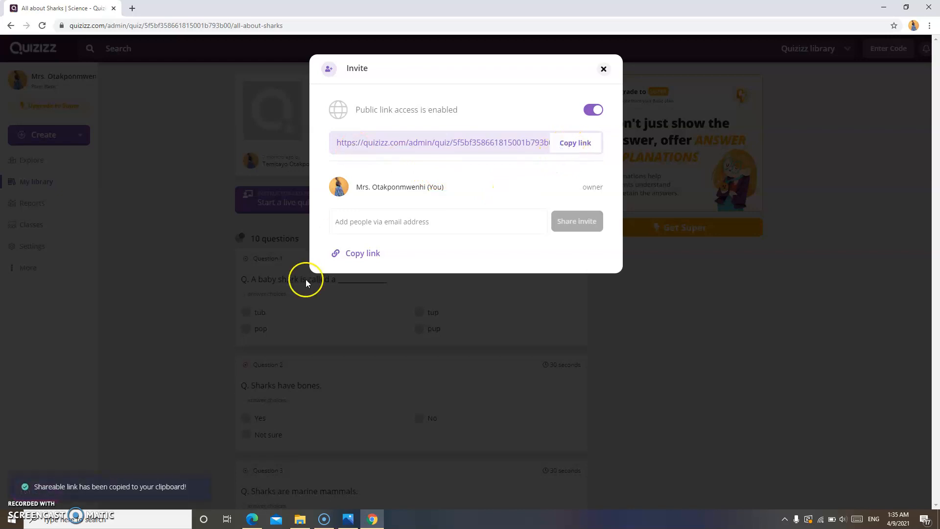
{"action": "left_click", "coordinate": [352, 255]}
Invite a collaborator by e-mail with can-view permission, then close the Invite dialog
{"action": "left_click", "coordinate": [369, 221]}
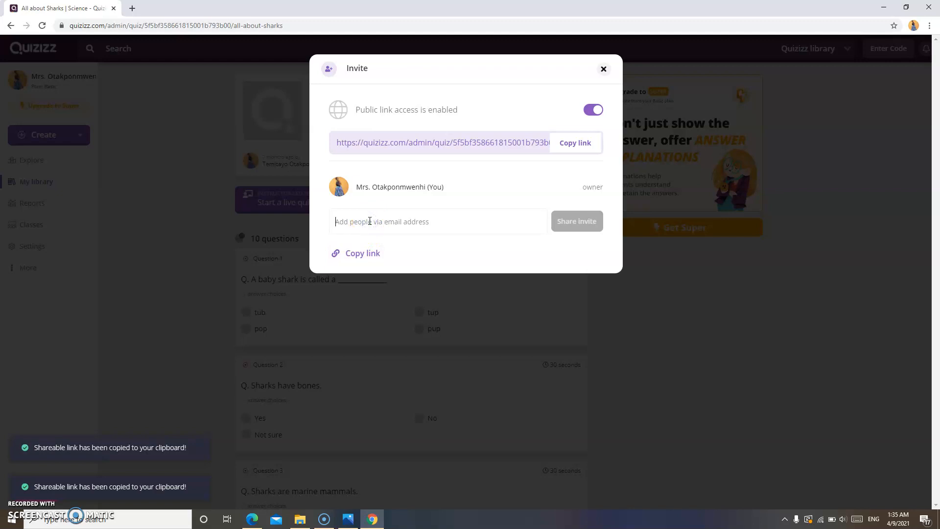
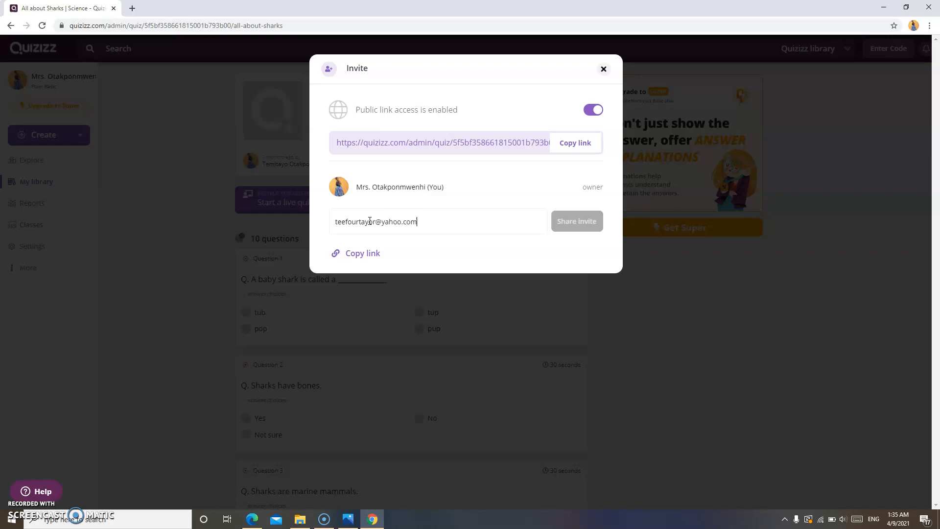
{"action": "left_click", "coordinate": [378, 254]}
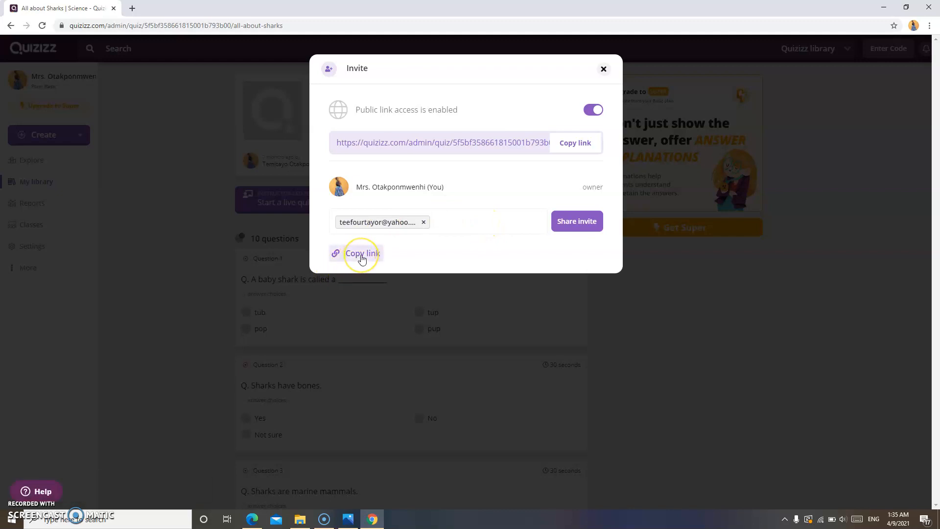
{"action": "left_click", "coordinate": [584, 224]}
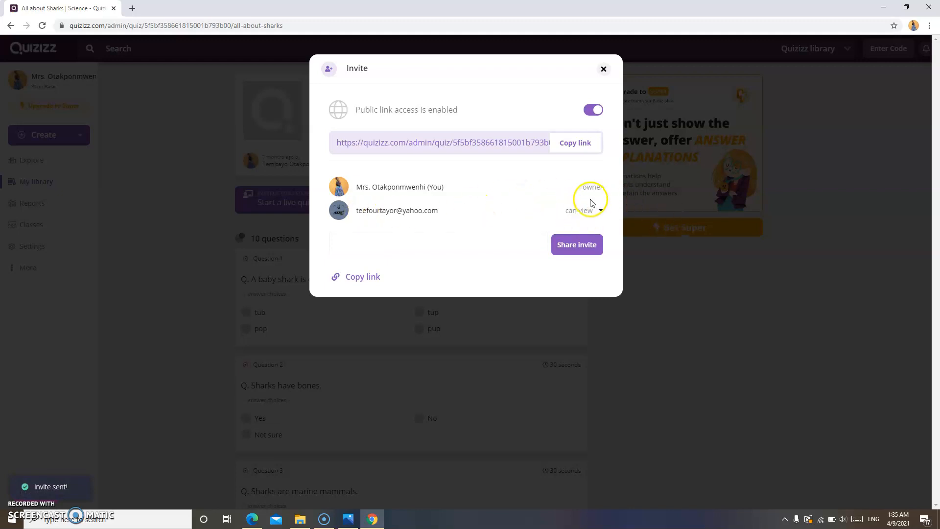
{"action": "left_click", "coordinate": [601, 211]}
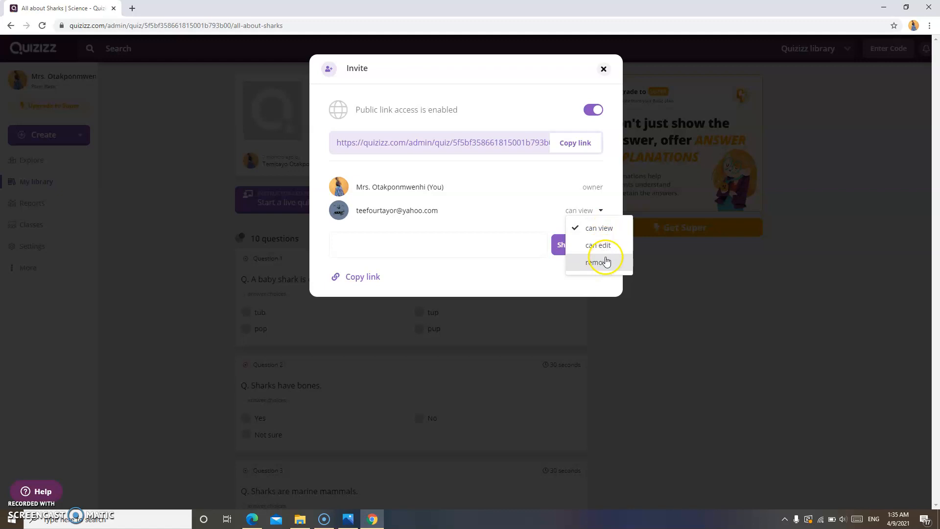
{"action": "left_click", "coordinate": [541, 237]}
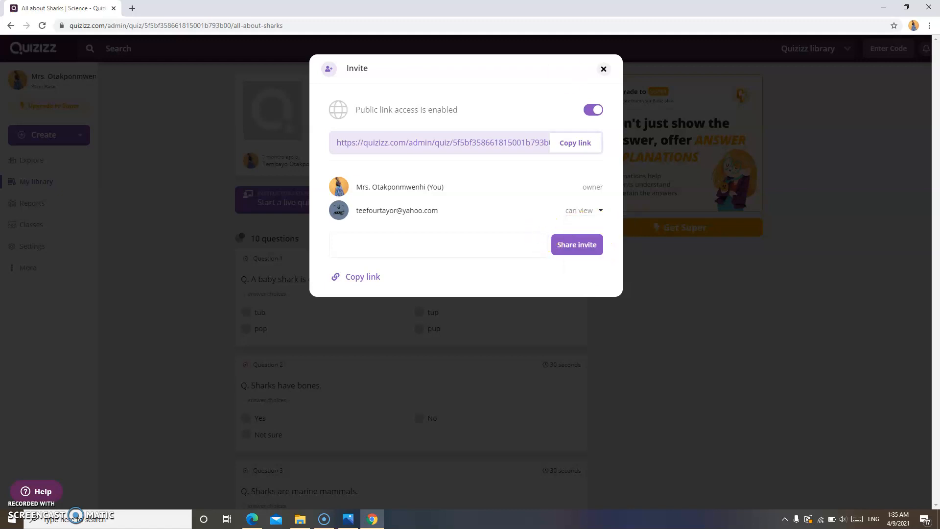
{"action": "left_click", "coordinate": [604, 69]}
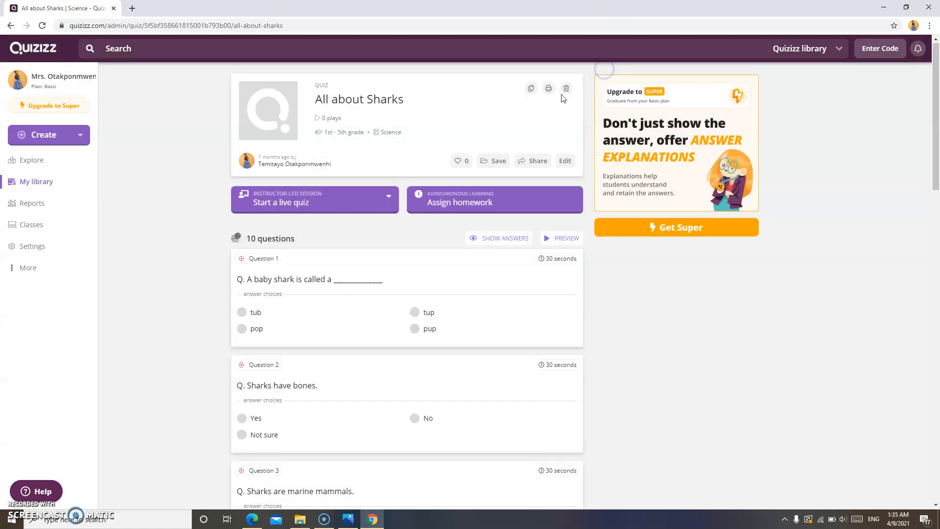